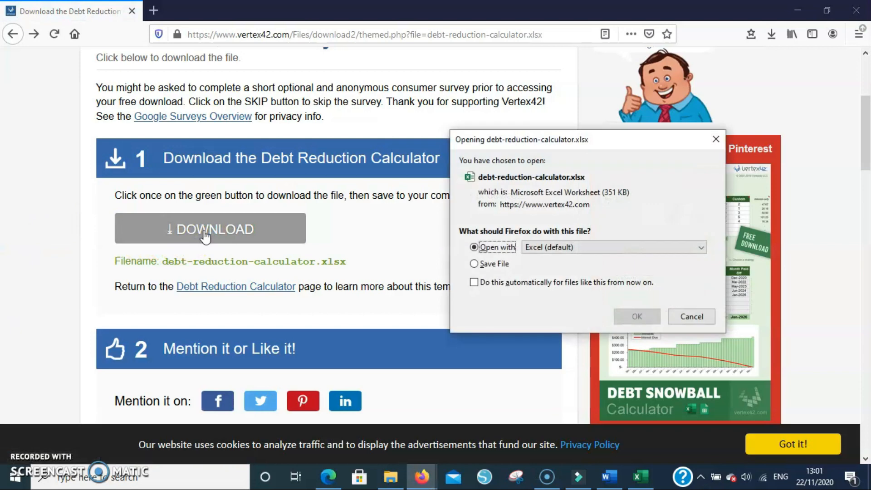
# Open the downloaded debt-reduction-calculator.xlsx in Excel, with editing enabled and the workbook window maximized.
pyautogui.click(638, 316)
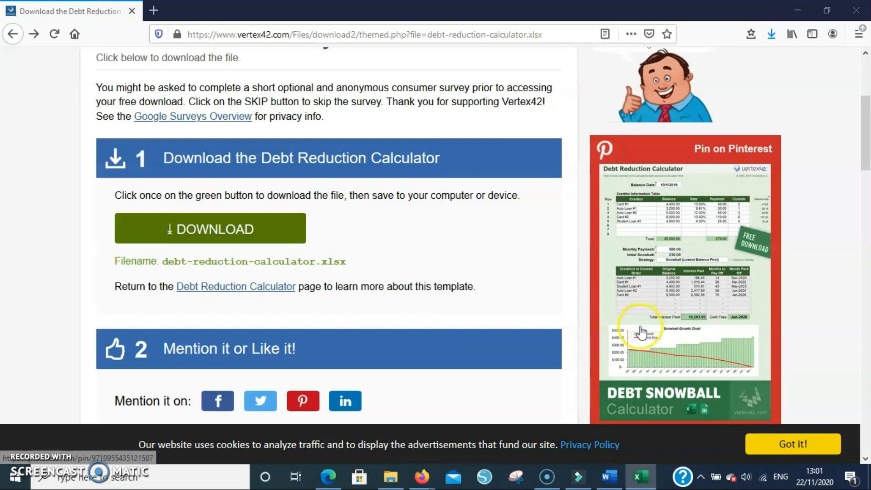
pyautogui.click(624, 323)
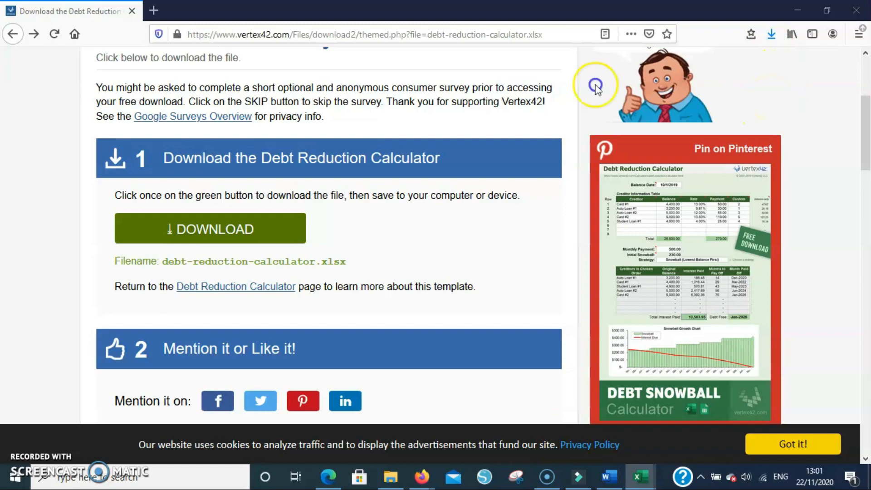
pyautogui.moveTo(596, 86); pyautogui.dragTo(501, 91)
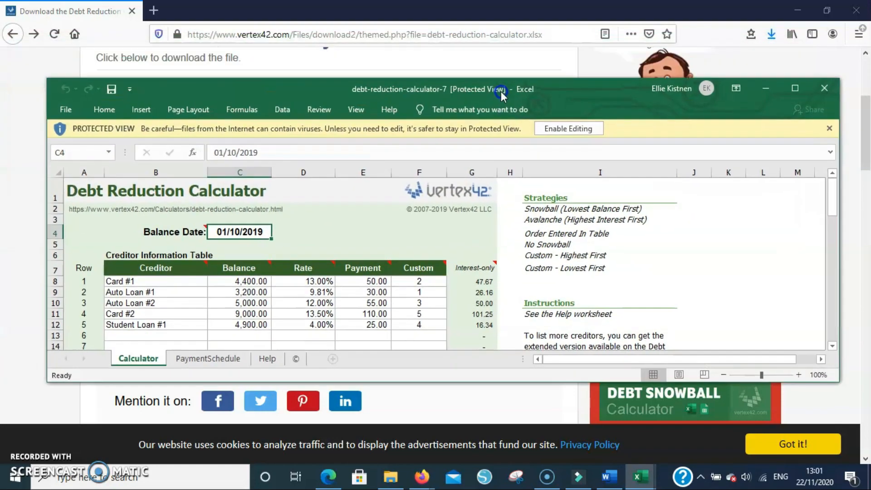
pyautogui.click(589, 129)
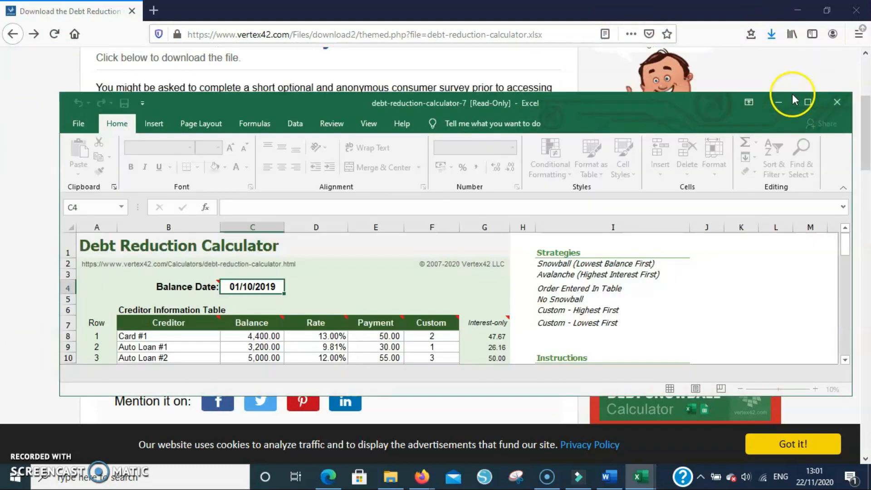
pyautogui.click(803, 106)
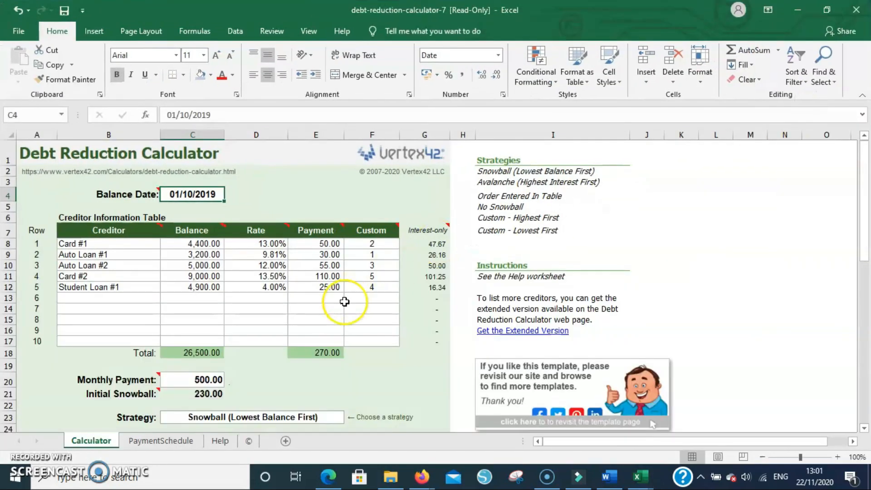
# Set the Balance Date of the debt reduction calculator to 21/11/2020.
pyautogui.scroll(-4, 335, 314)
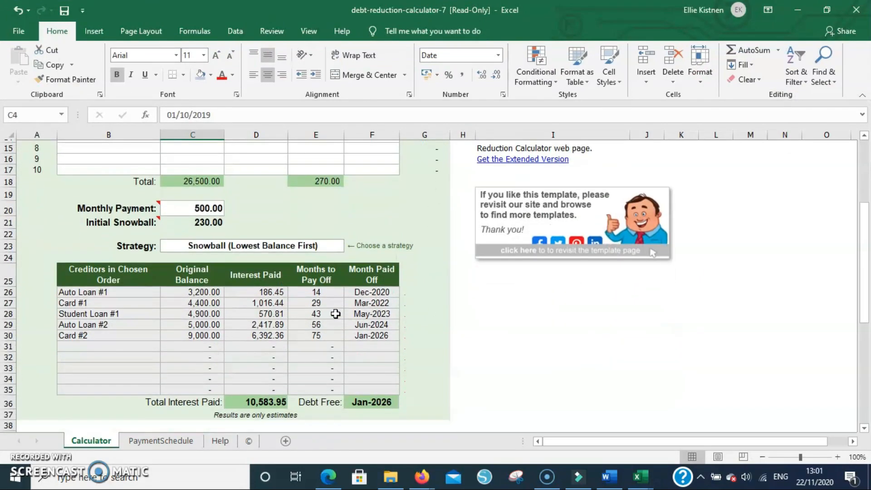
pyautogui.scroll(4, 335, 314)
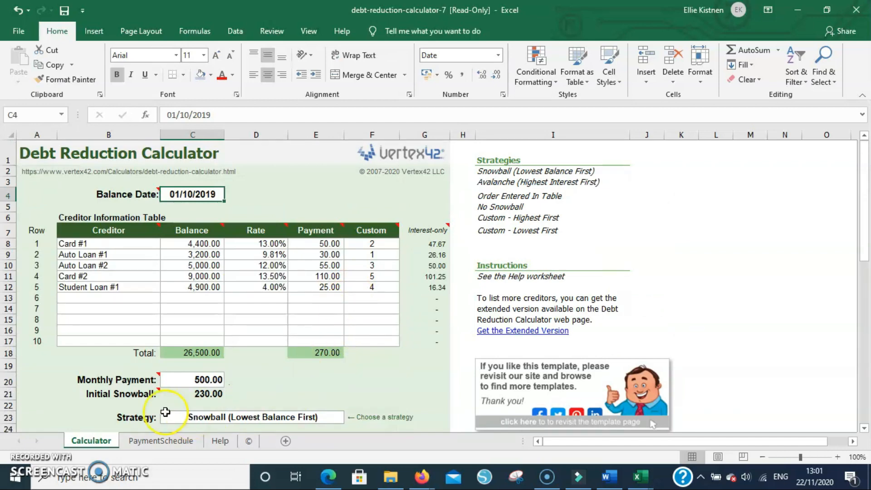
pyautogui.click(112, 427)
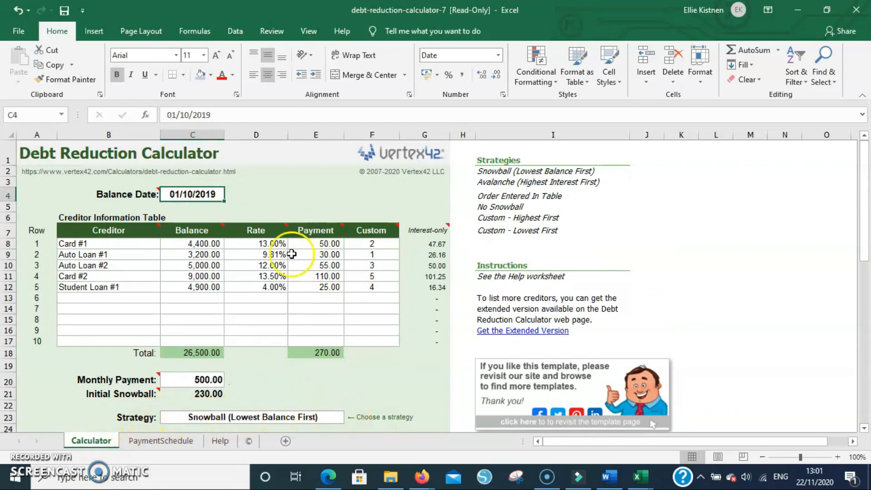
pyautogui.click(282, 193)
pyautogui.click(209, 192)
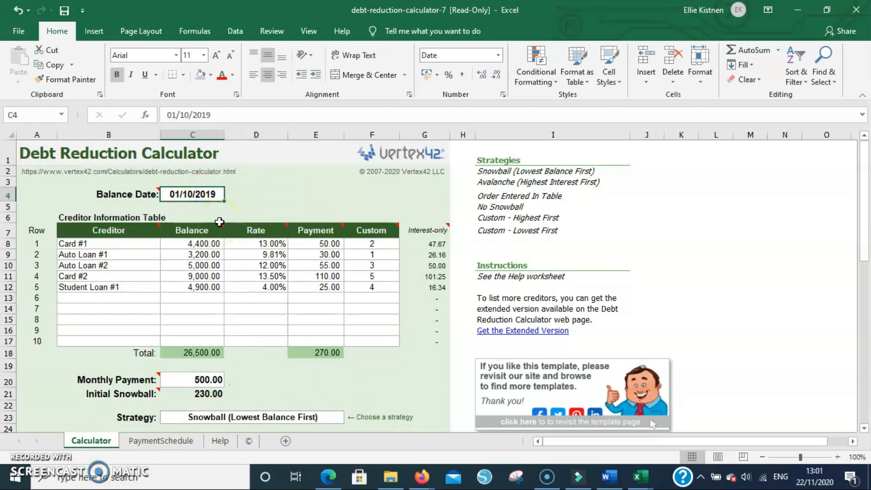
pyautogui.write('21/11/202')
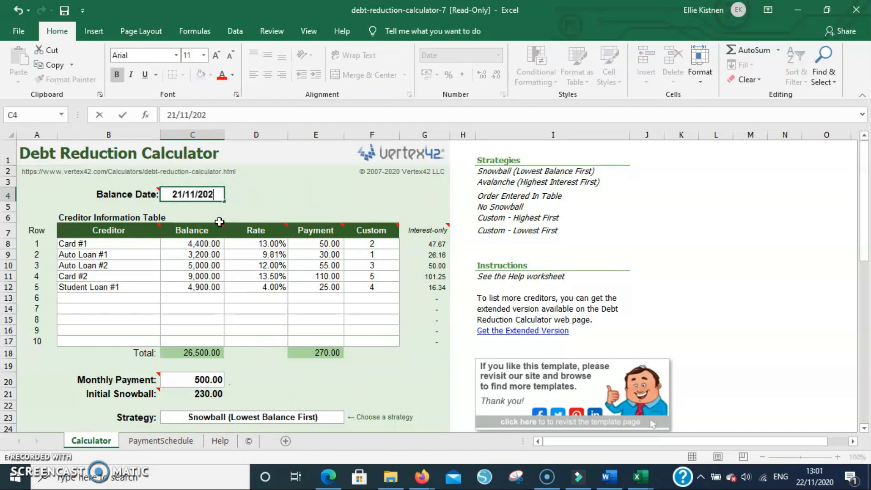
pyautogui.write('0')
pyautogui.press('Return')
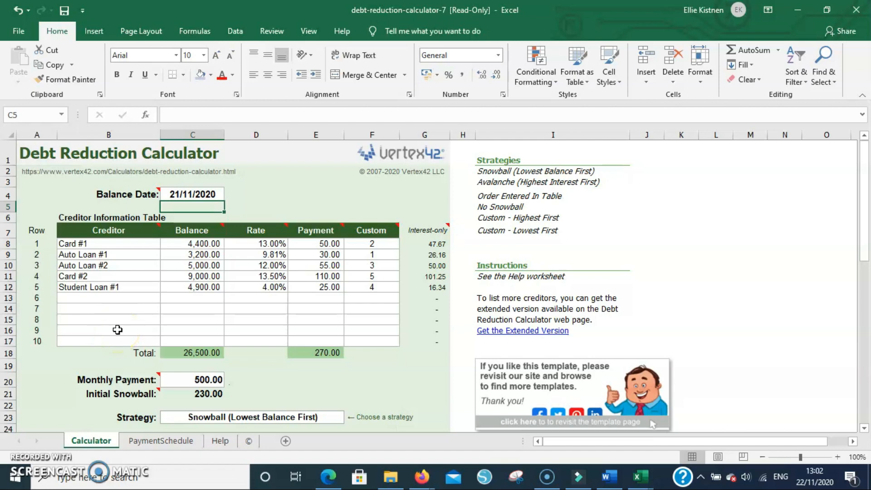
# Replace the first creditor's entry with Family, with a balance of 100 and a rate of 0%.
pyautogui.click(88, 244)
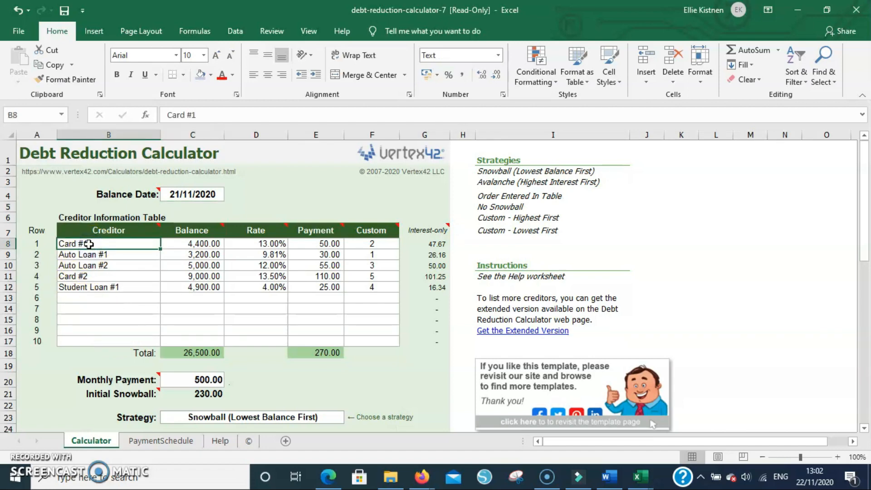
pyautogui.write('Family')
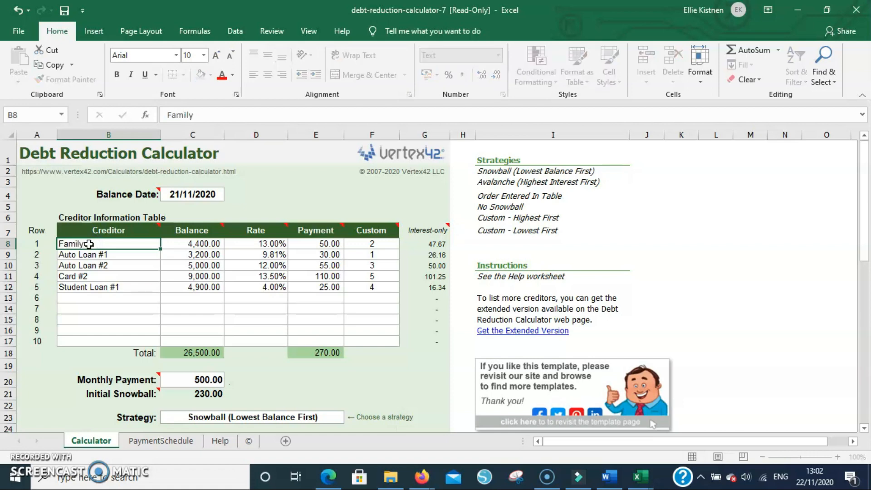
pyautogui.press('Tab')
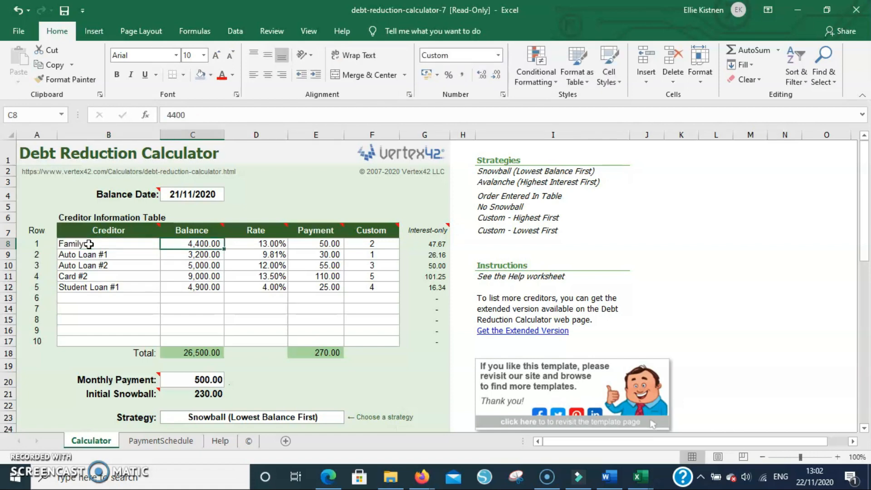
pyautogui.write('100')
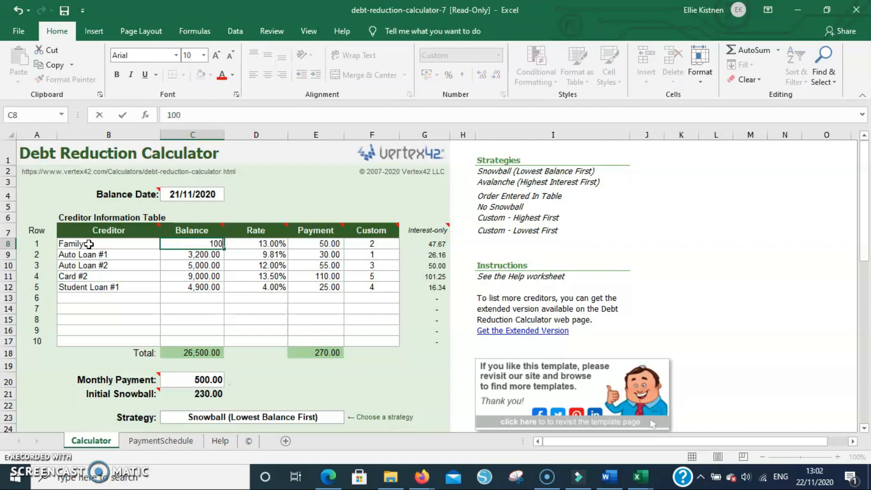
pyautogui.press('Tab')
pyautogui.write('0')
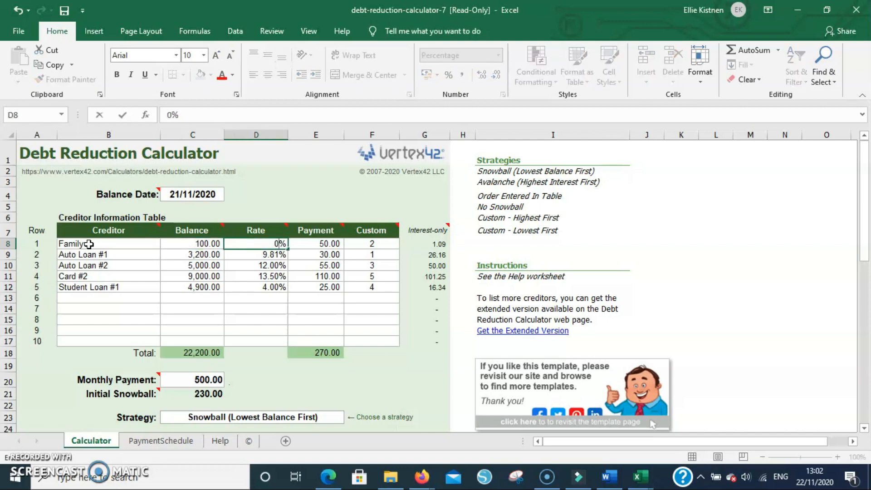
pyautogui.press('Tab')
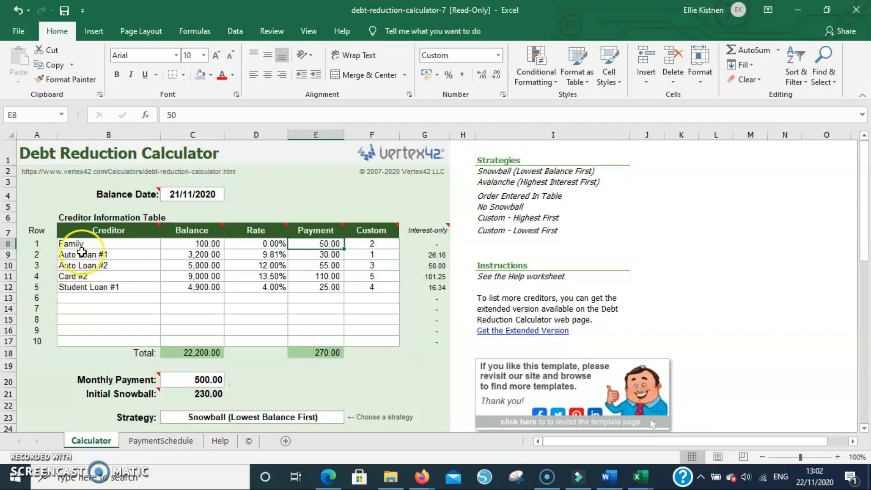
# Set the Auto Loan #1 creditor's balance to 9000, its rate to 8% and its payment to 295.
pyautogui.click(67, 255)
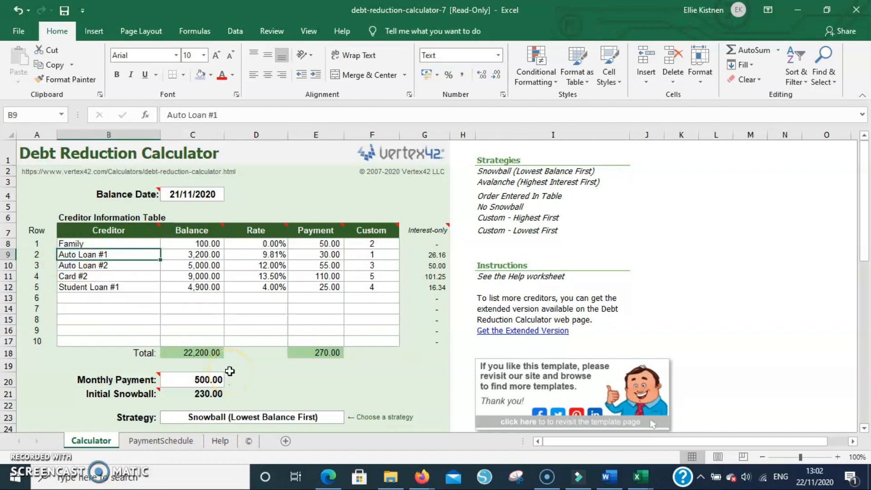
pyautogui.press('Tab')
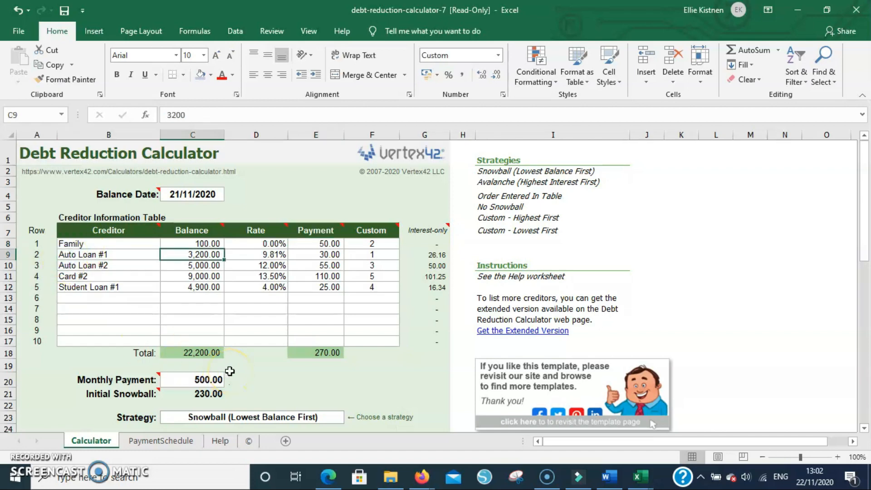
pyautogui.write('9000')
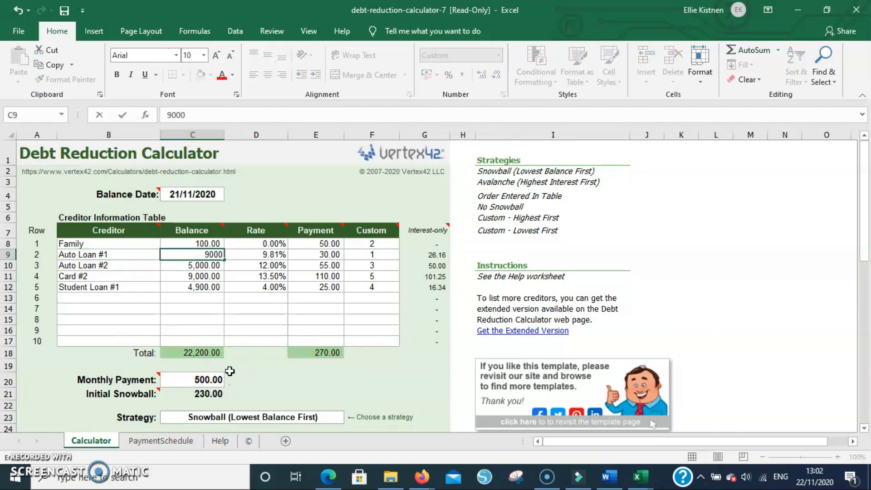
pyautogui.press('Tab')
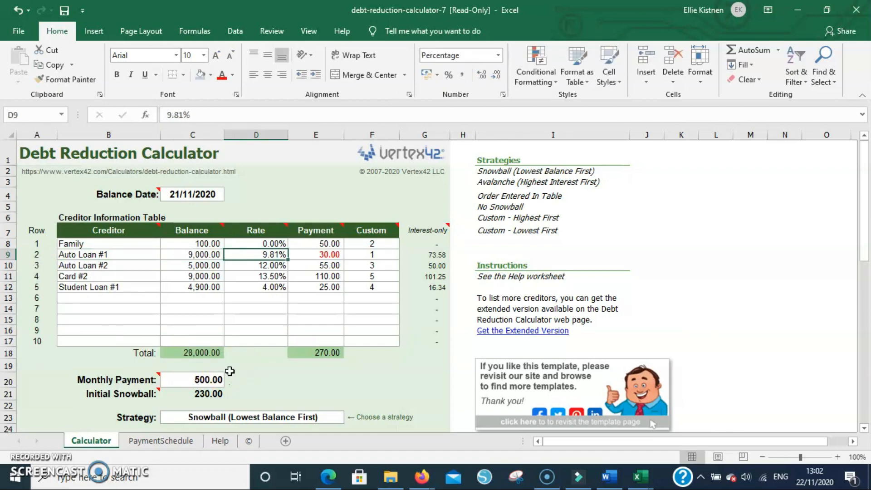
pyautogui.write('8')
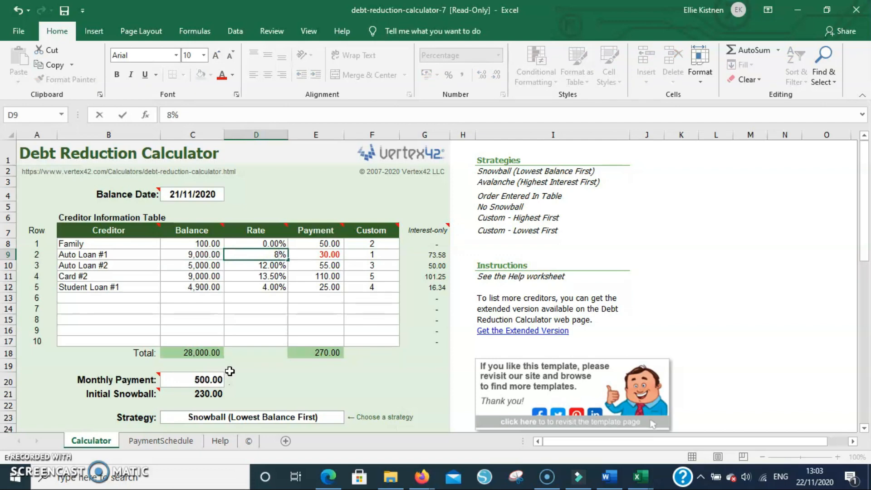
pyautogui.hotkey('ctrl', 'Return')
pyautogui.press('Tab')
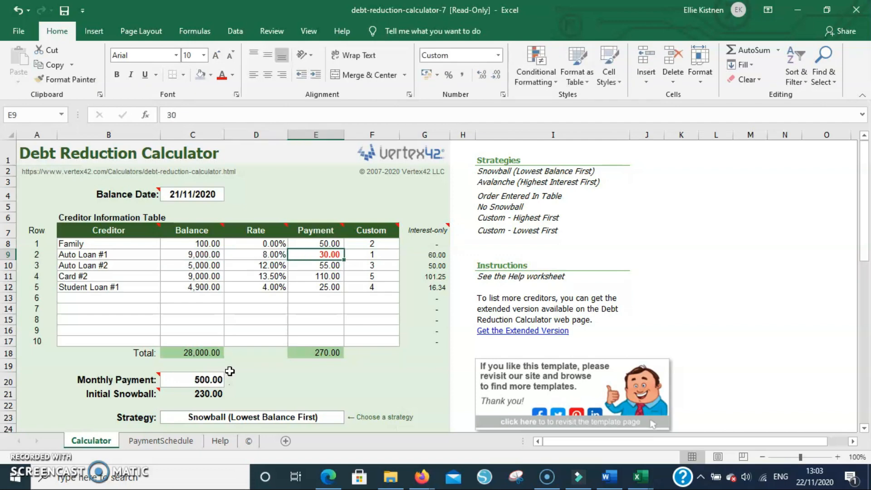
pyautogui.write('295')
pyautogui.press('Return')
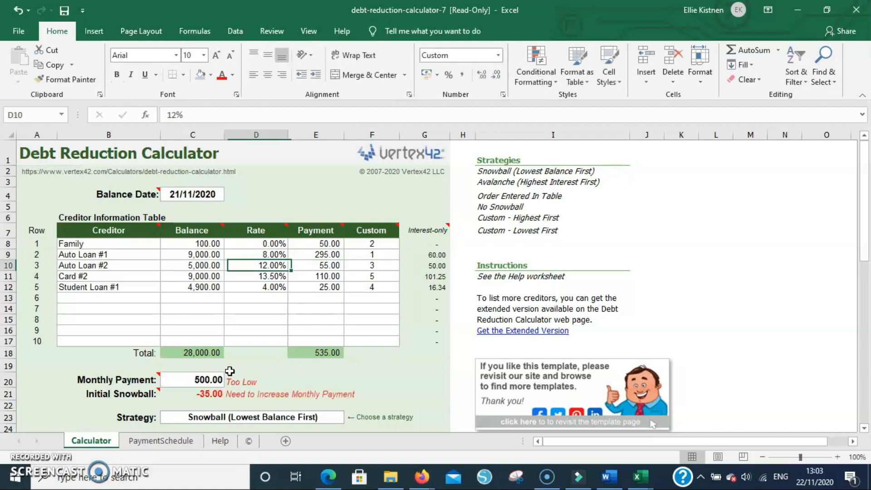
# Replace the third creditor's entry with Credit Union, with a balance of 15000, a rate of 7% and a payment of 200.
pyautogui.press('Left')
pyautogui.press('Left')
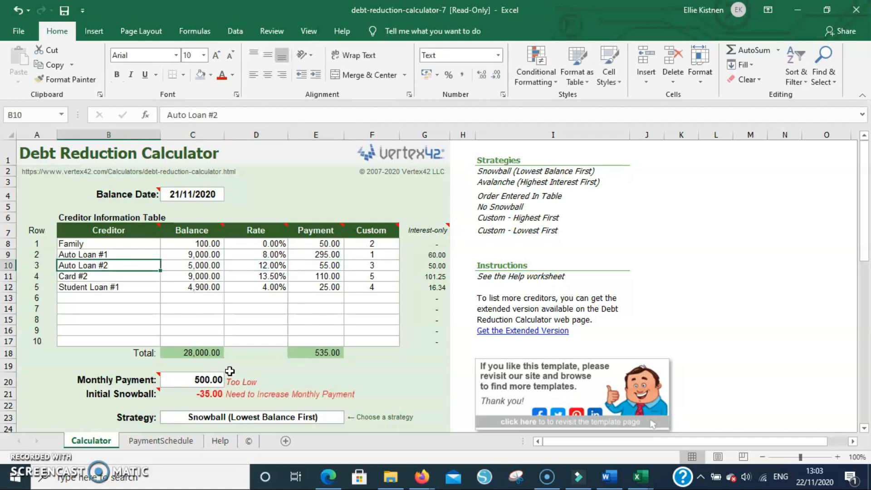
pyautogui.write('Credit U')
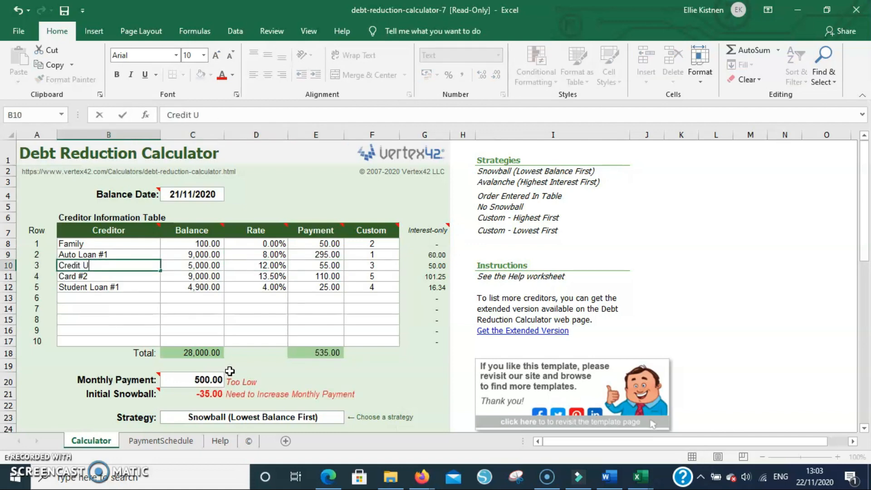
pyautogui.write('nion')
pyautogui.press('Tab')
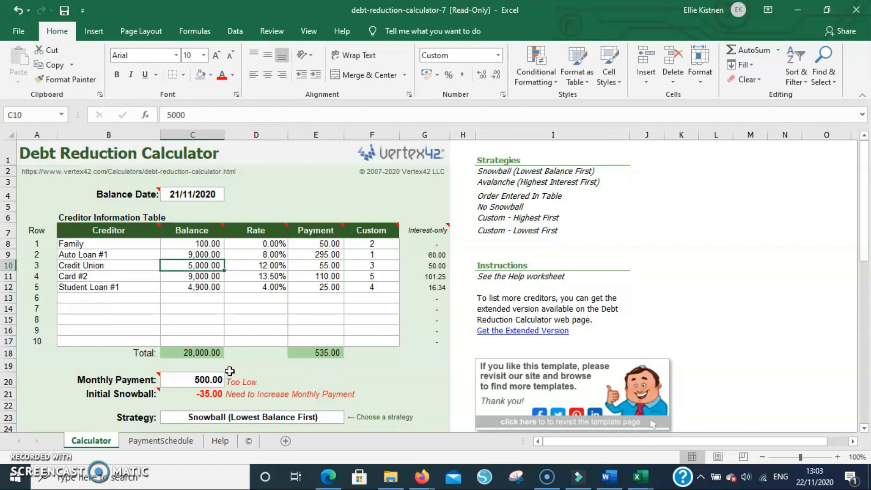
pyautogui.write('15000')
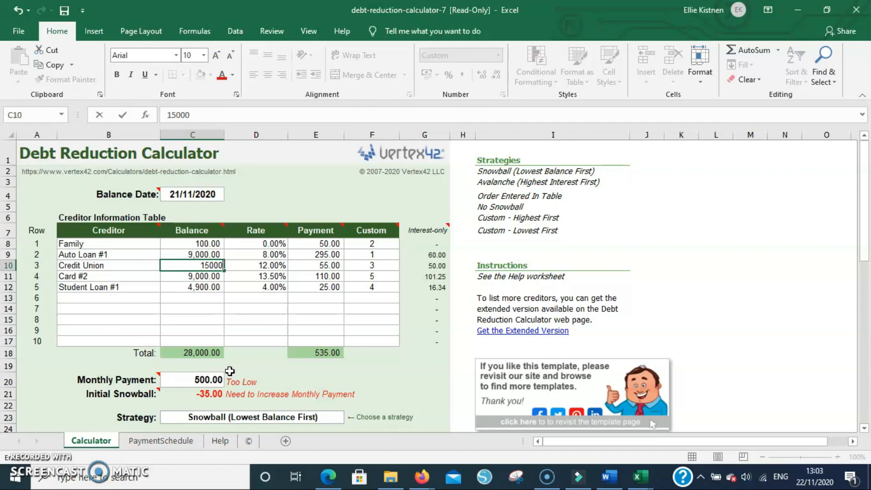
pyautogui.press('Tab')
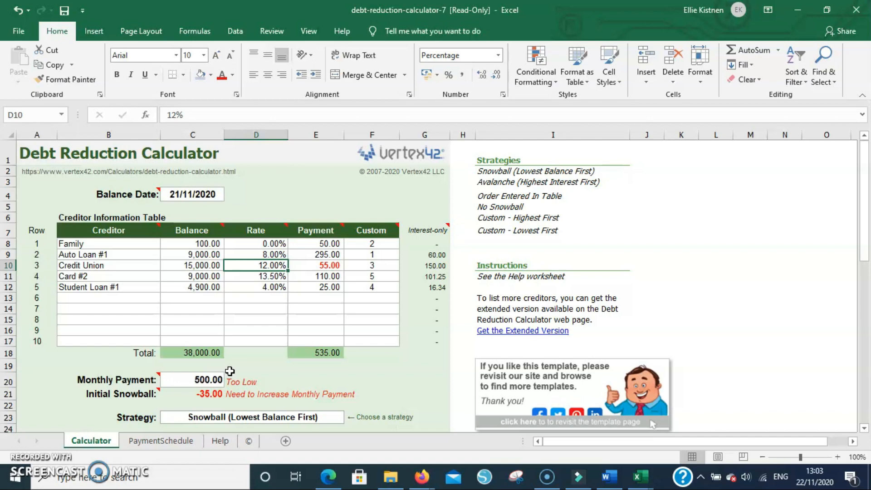
pyautogui.write('7')
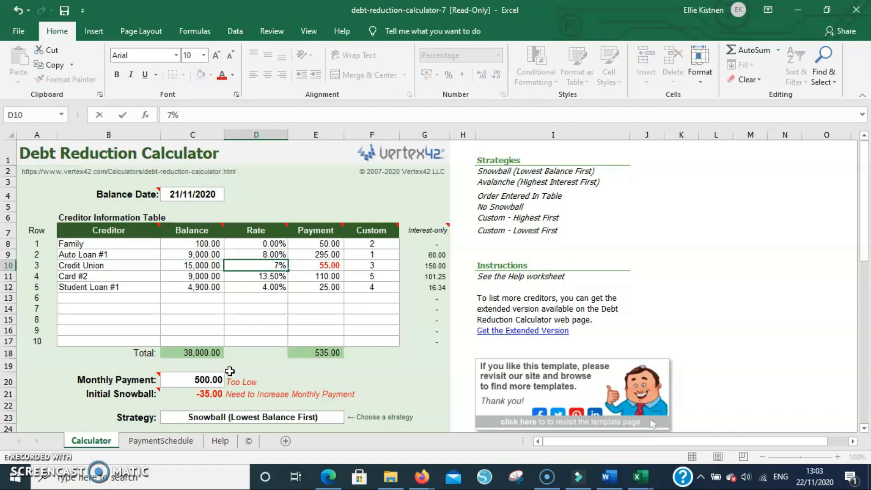
pyautogui.press('Tab')
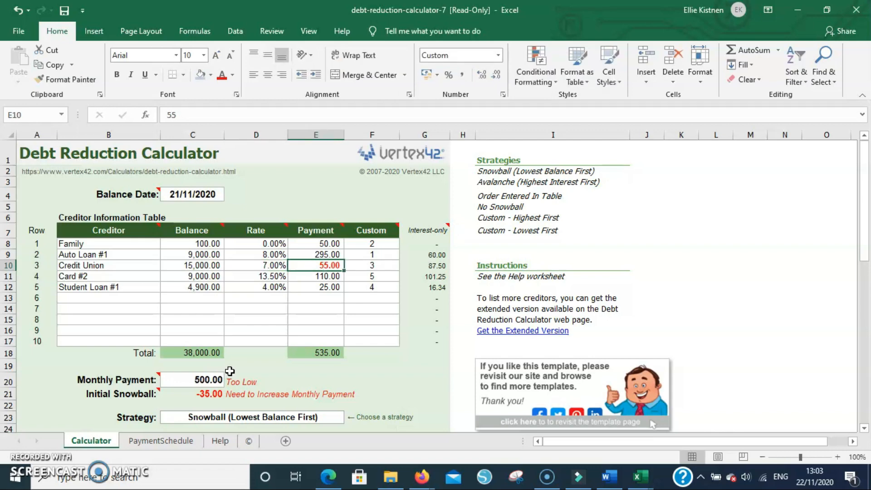
pyautogui.write('200')
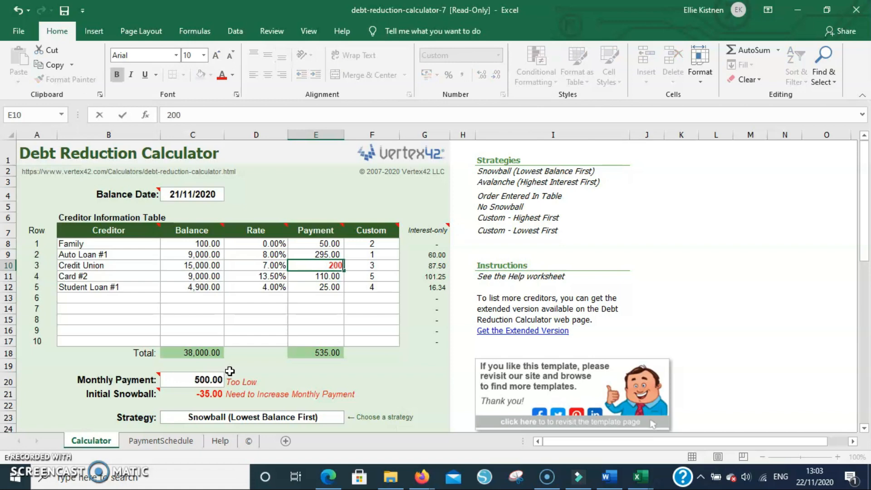
pyautogui.press('Return')
# Replace the fourth creditor's entry with Credit Card, with a balance of 3000 and a rate of 18%.
pyautogui.press('Left')
pyautogui.press('Left')
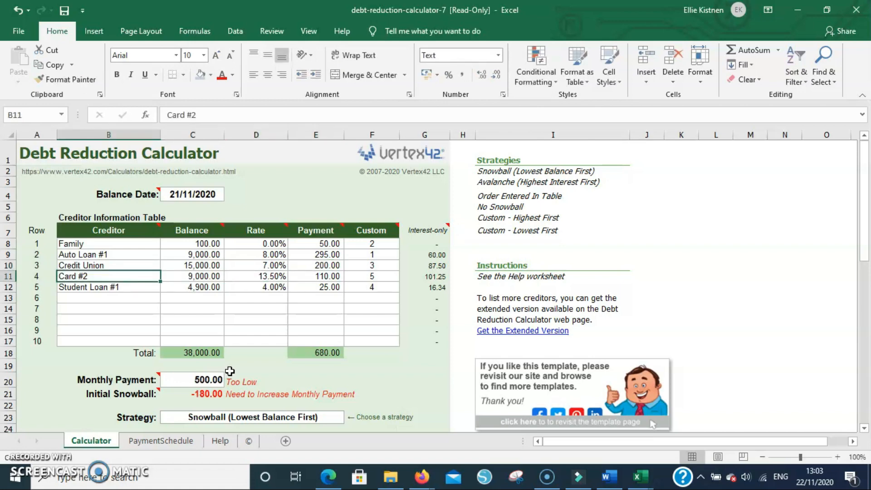
pyautogui.write('Credit Card')
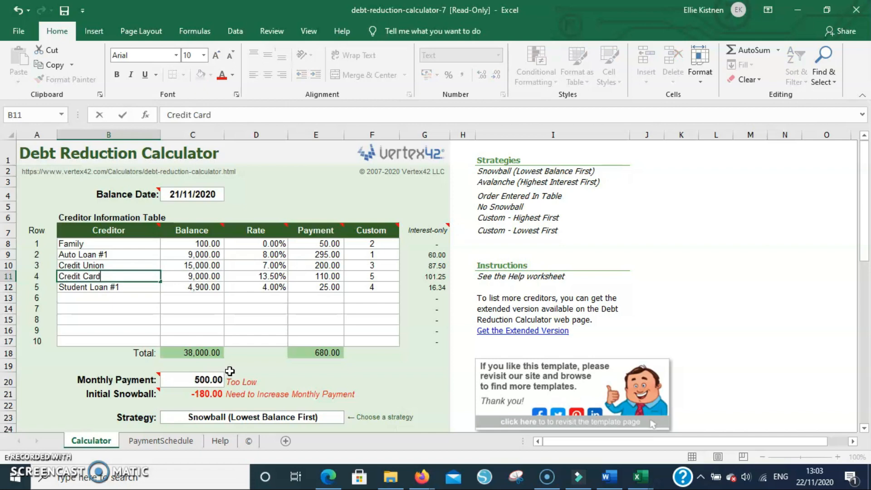
pyautogui.press('Tab')
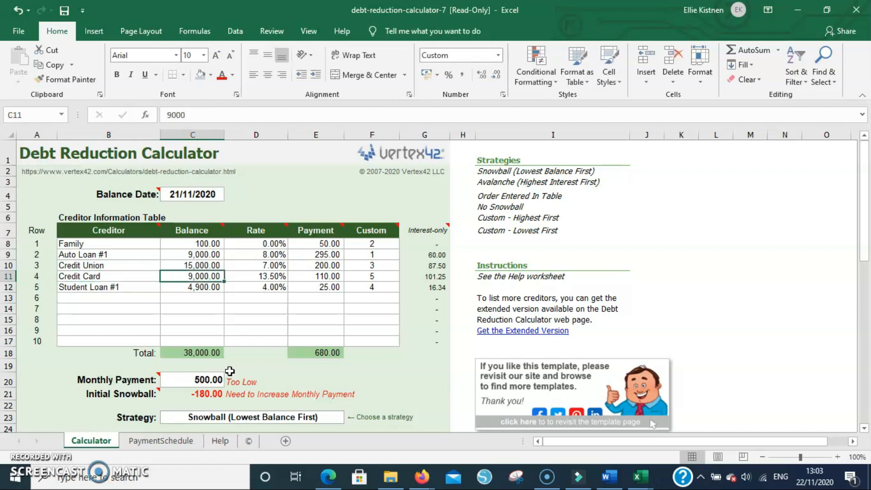
pyautogui.write('3000')
pyautogui.press('Tab')
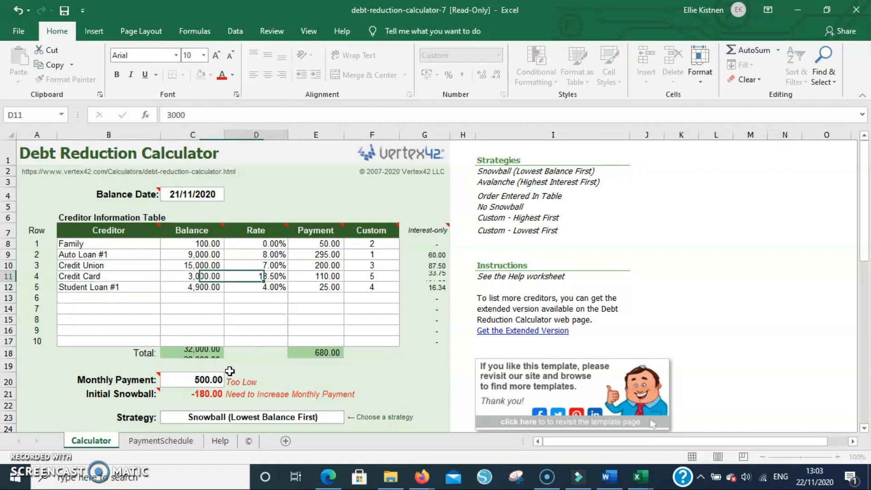
pyautogui.write('18')
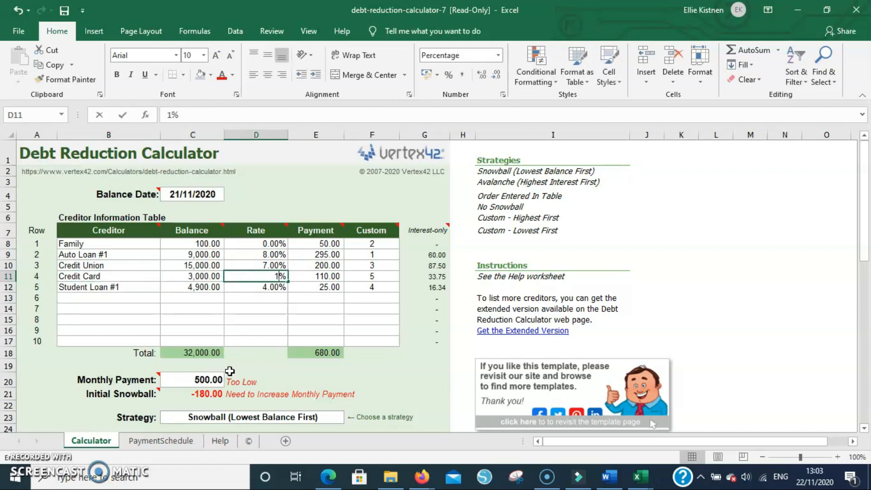
pyautogui.press('Return')
# Replace the fifth creditor's entry with Store Card, with a balance of 900, a rate of 22% and a payment of 40.
pyautogui.press('Left')
pyautogui.press('Left')
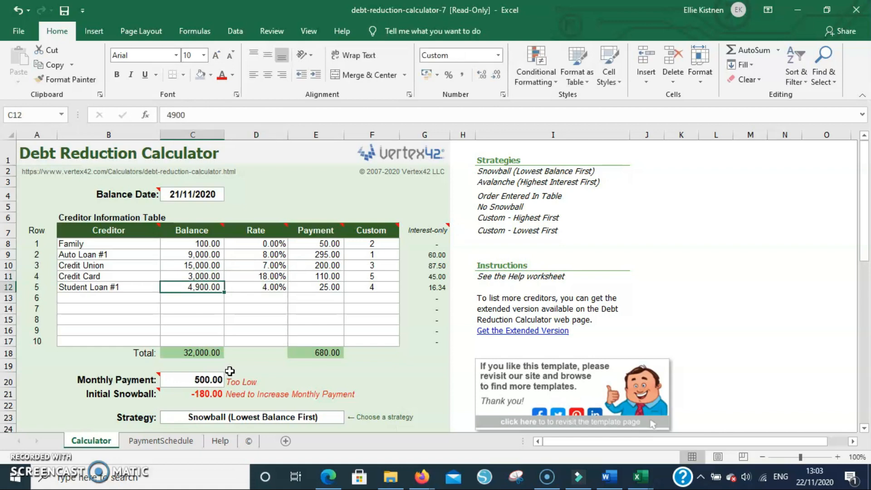
pyautogui.write('S')
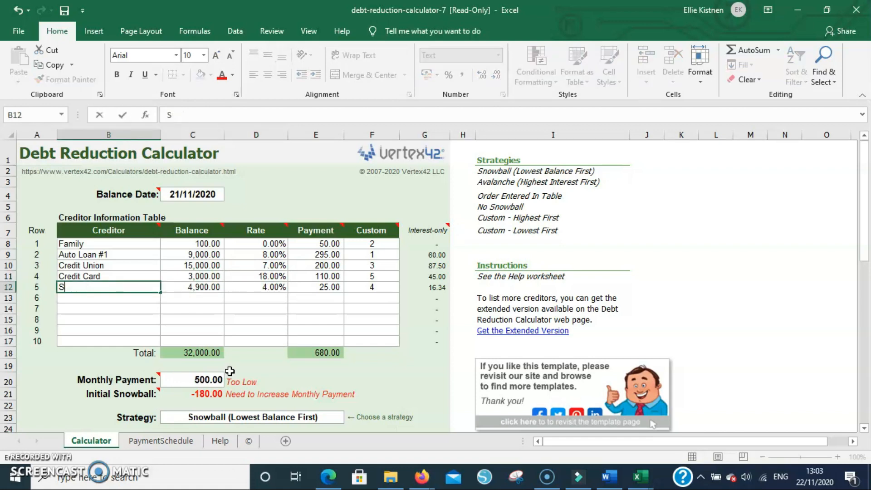
pyautogui.write('tore Card')
pyautogui.press('Tab')
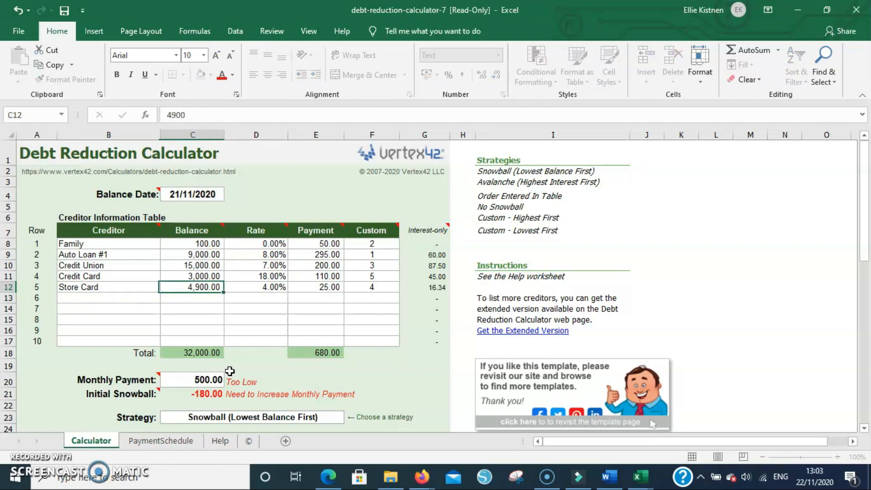
pyautogui.write('900')
pyautogui.press('Tab')
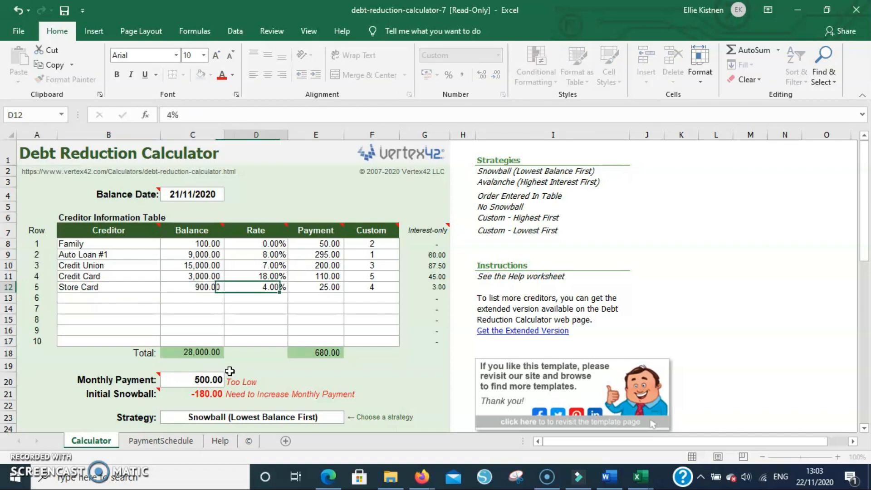
pyautogui.write('22')
pyautogui.press('Tab')
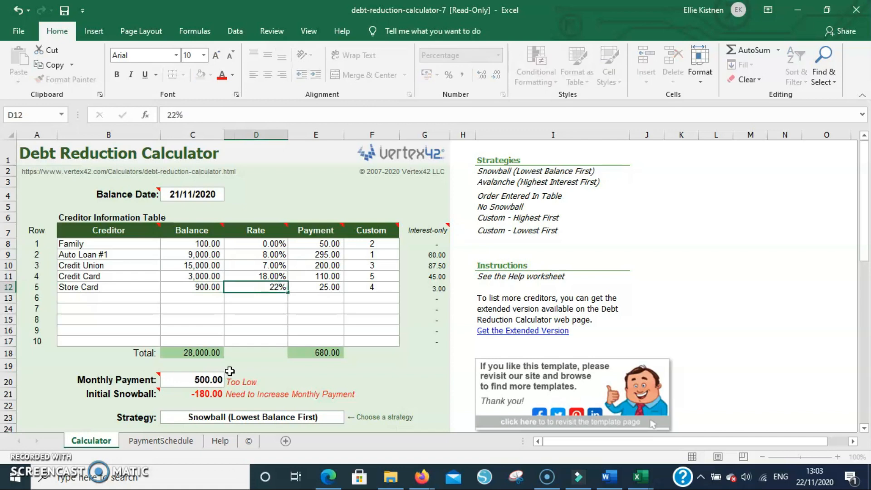
pyautogui.write('40')
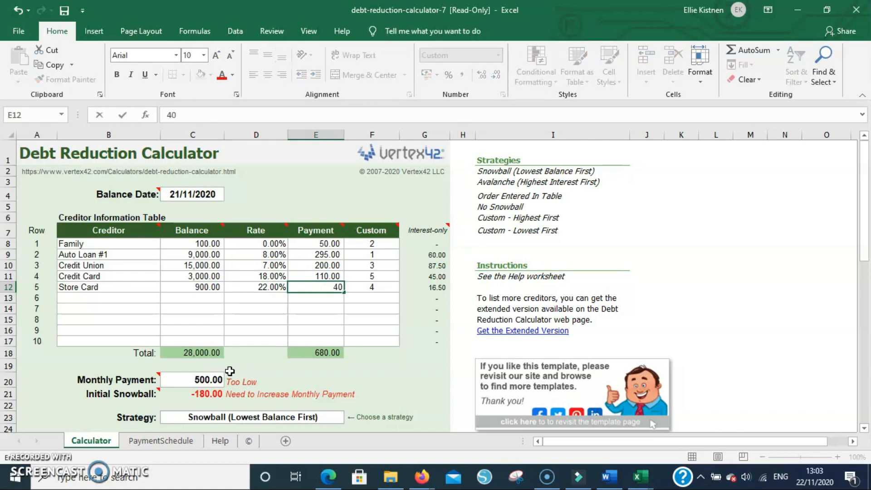
pyautogui.press('Return')
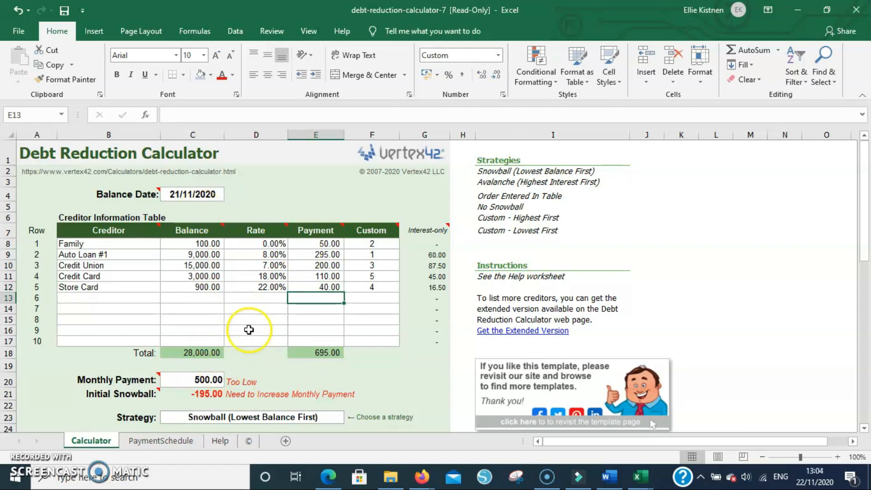
# Set the Monthly Payment below the creditor table to 700 and check the resulting payoff table and Total Interest Paid.
pyautogui.click(171, 354)
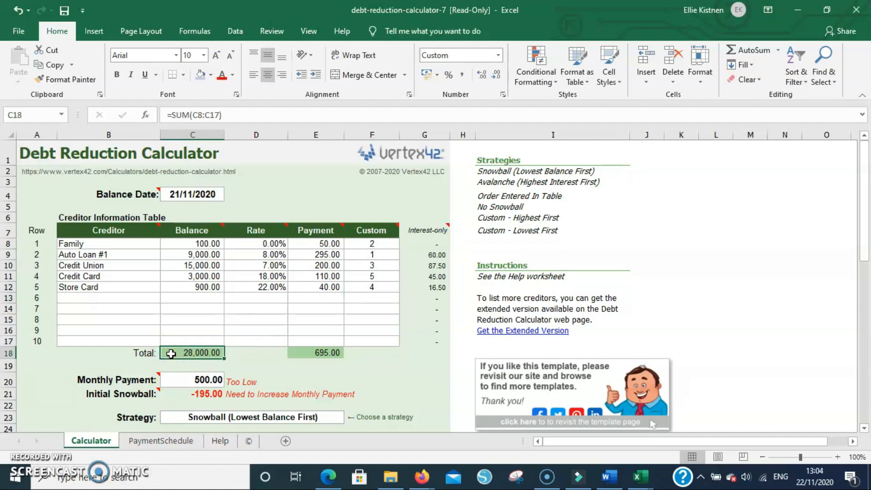
pyautogui.click(312, 353)
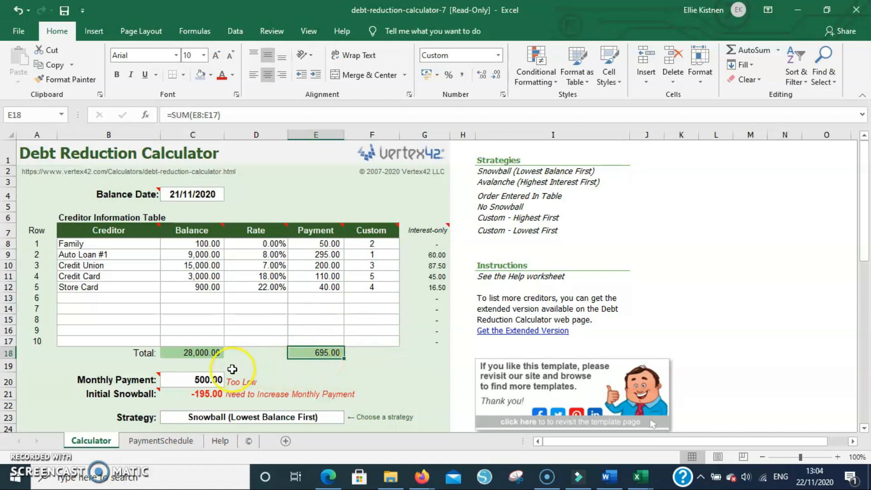
pyautogui.scroll(-3, 241, 365)
pyautogui.scroll(-3, 232, 369)
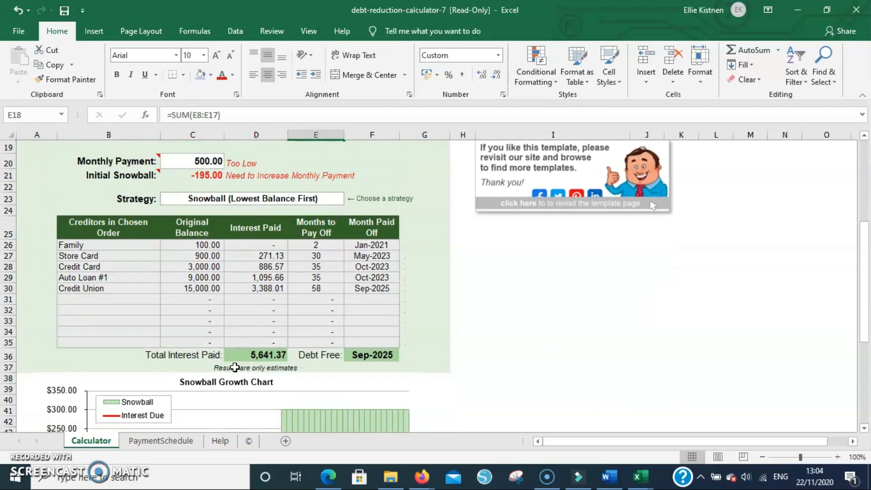
pyautogui.click(182, 161)
pyautogui.scroll(3, 257, 281)
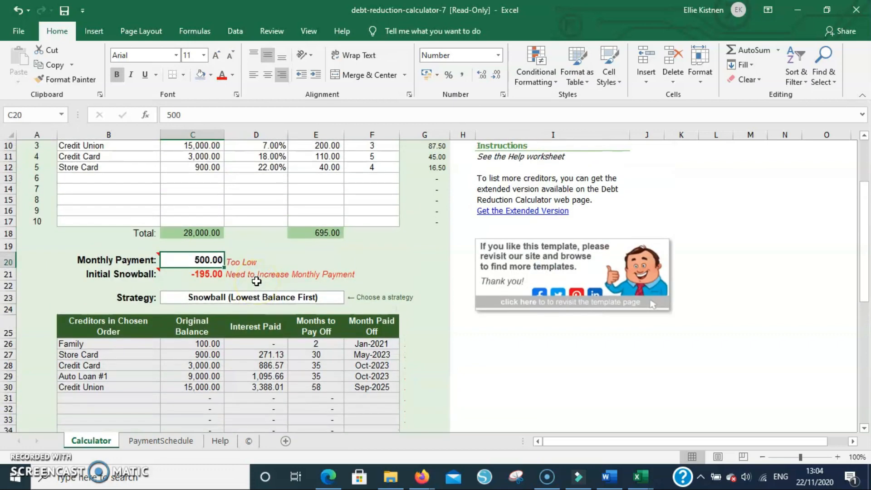
pyautogui.write('700')
pyautogui.press('Return')
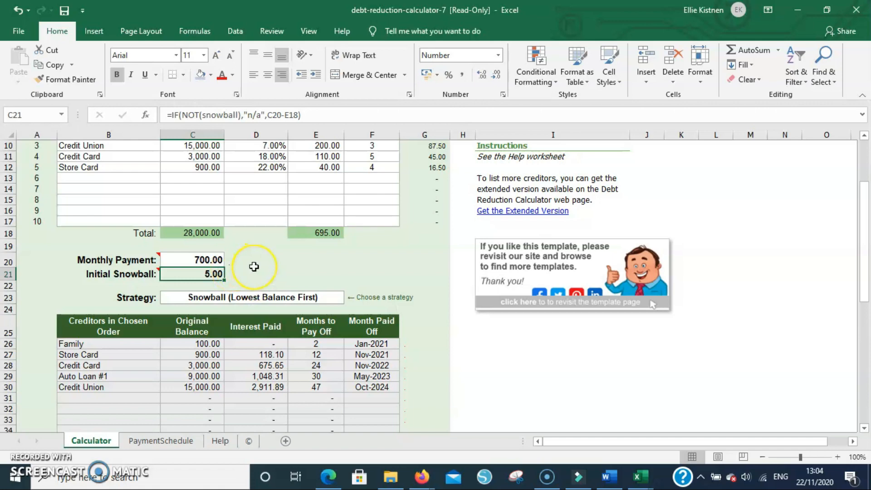
pyautogui.scroll(-2, 254, 266)
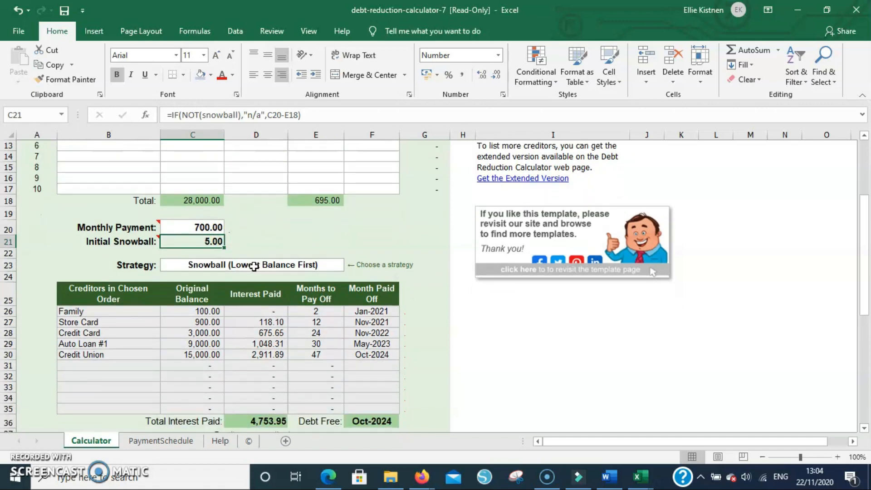
pyautogui.scroll(-2, 272, 256)
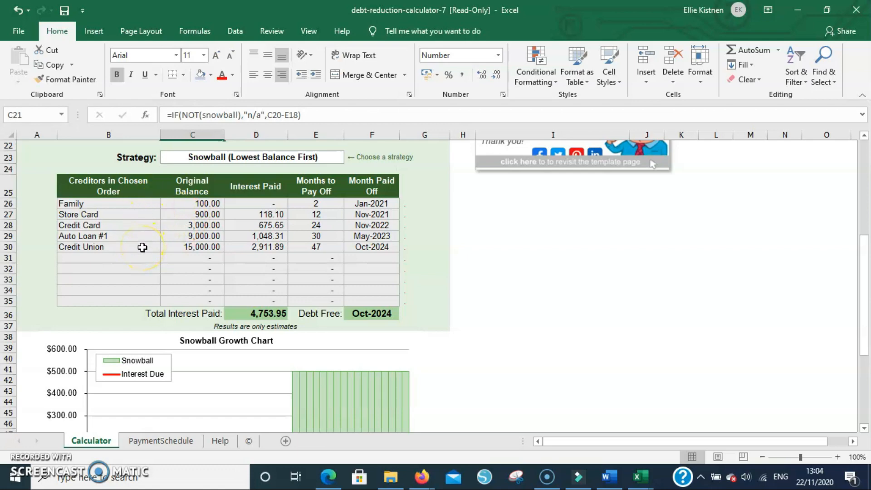
pyautogui.click(240, 315)
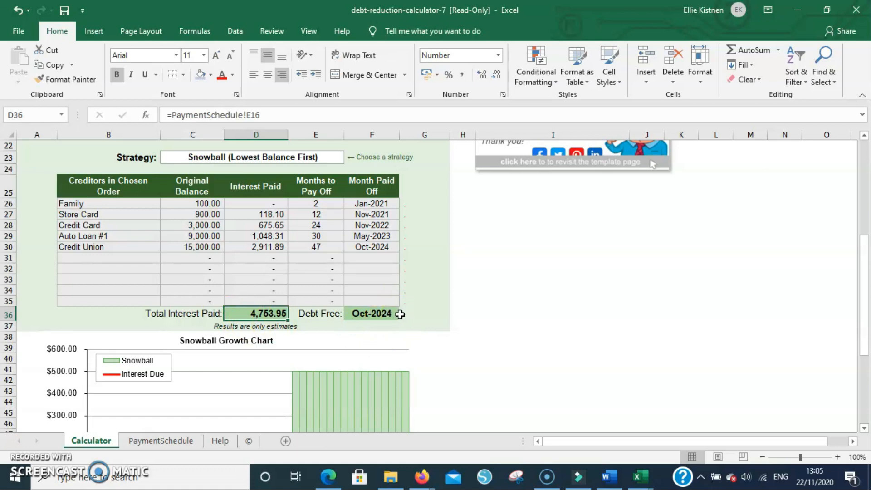
# Set the Monthly Payment to 900 and look over the payoff results and the Snowball Growth Chart.
pyautogui.scroll(3, 157, 291)
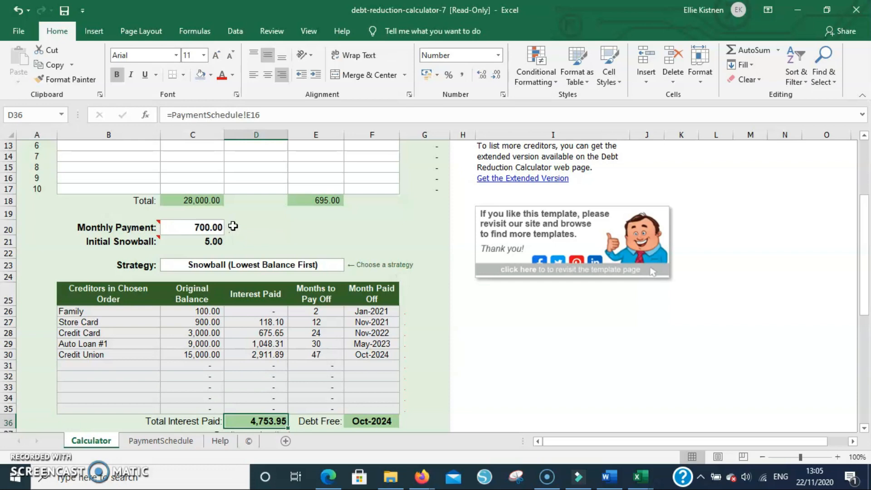
pyautogui.click(175, 226)
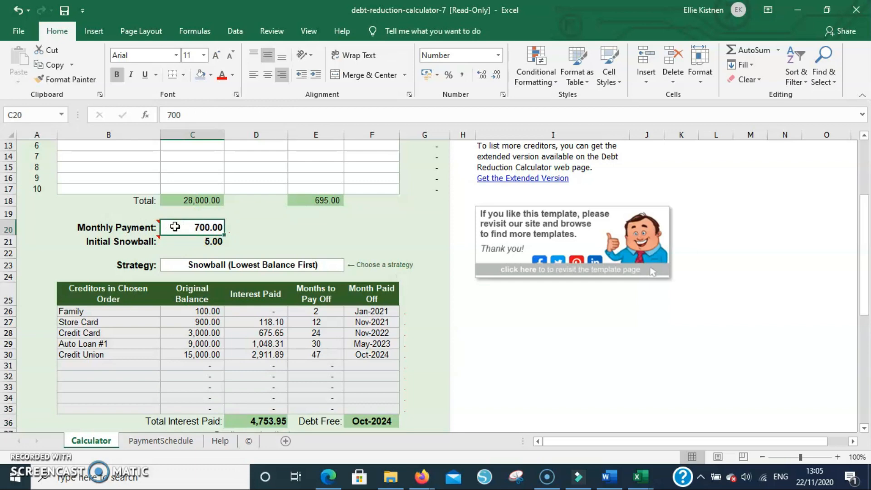
pyautogui.write('900')
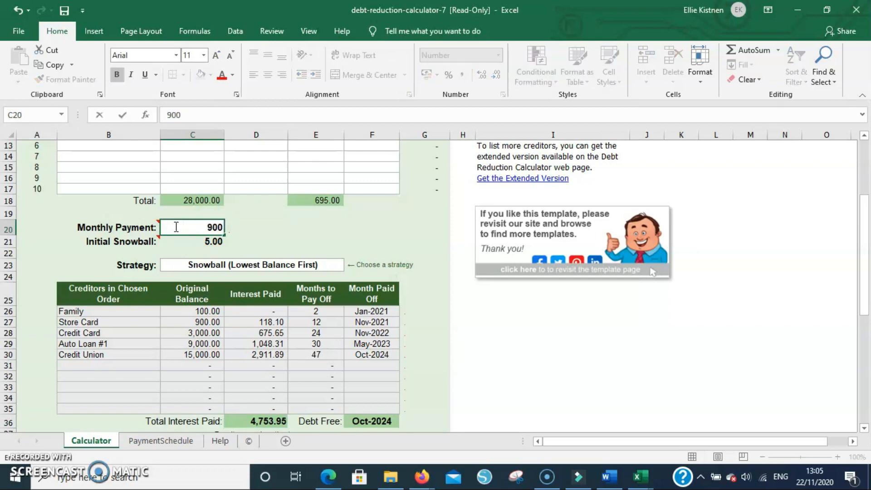
pyautogui.click(225, 421)
pyautogui.press('Return')
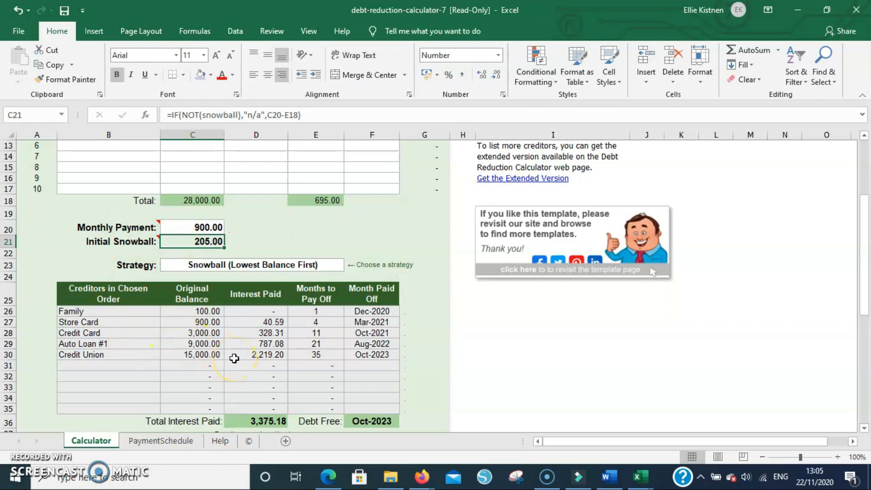
pyautogui.scroll(-6, 234, 358)
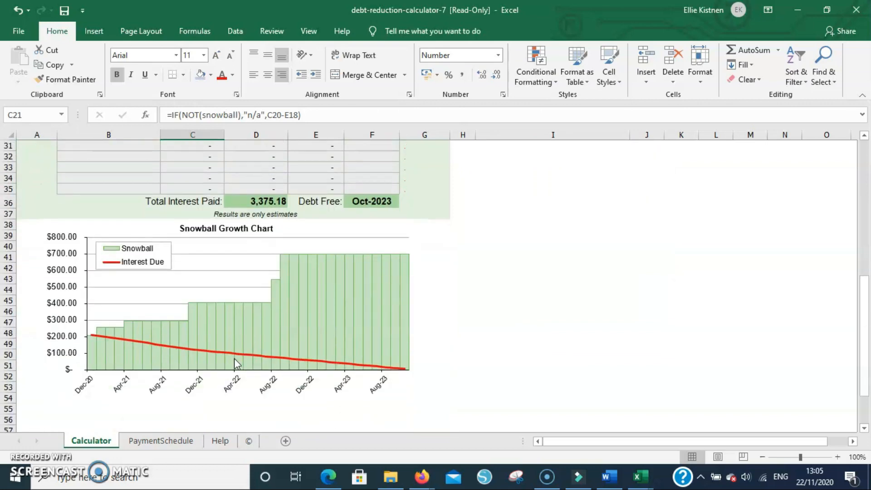
# Set the Monthly Payment of the debt plan to 1000.
pyautogui.scroll(5, 234, 358)
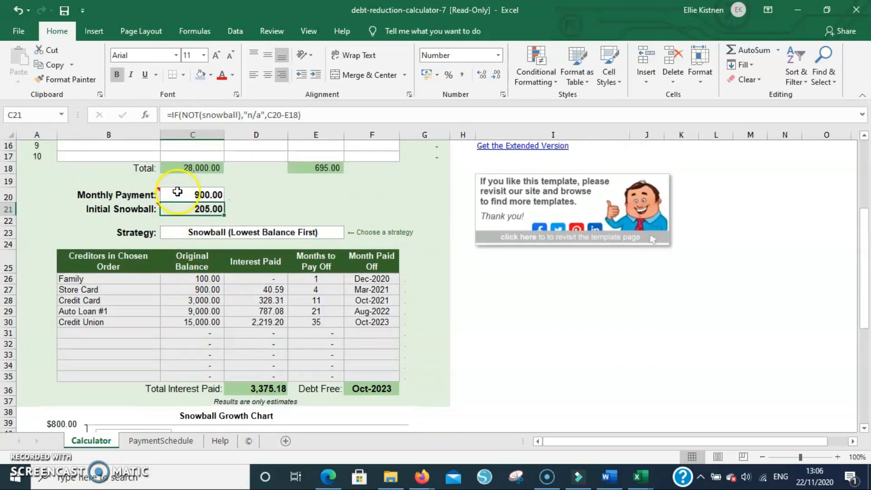
pyautogui.click(177, 192)
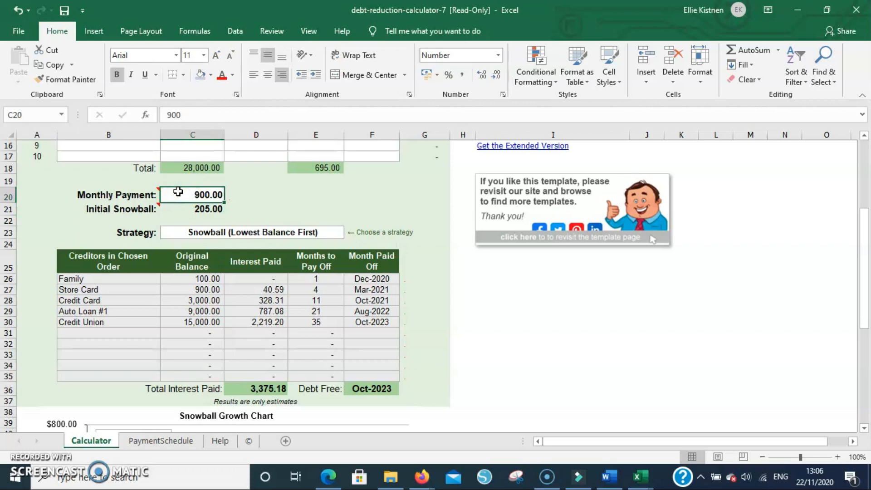
pyautogui.write('1000')
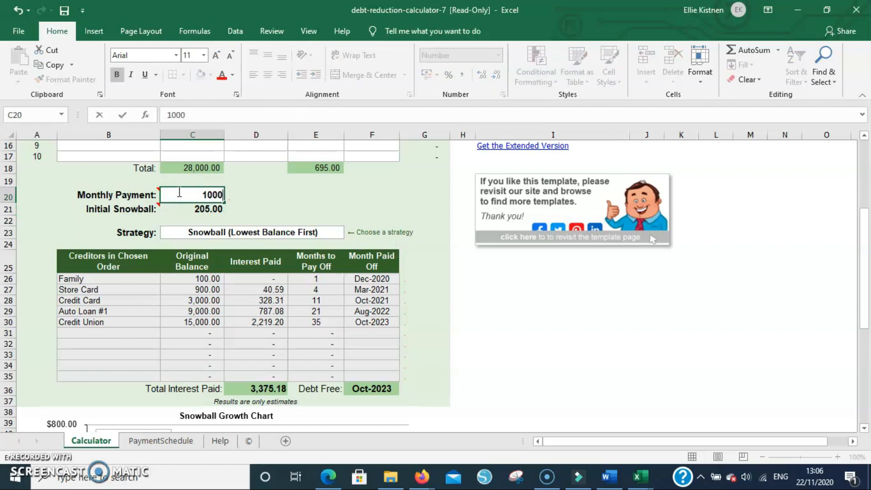
pyautogui.press('Return')
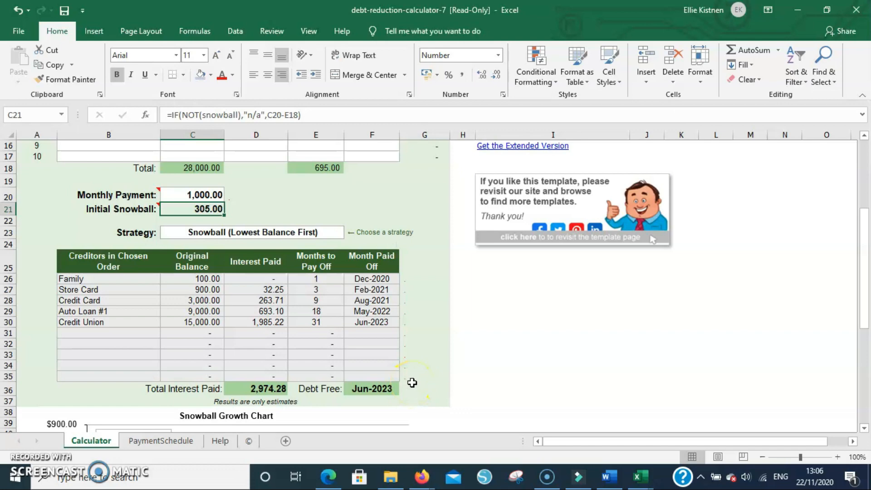
# Review the creditor entries against the payoff results, and change the payoff Strategy to Avalanche (Highest Interest First).
pyautogui.scroll(4, 414, 323)
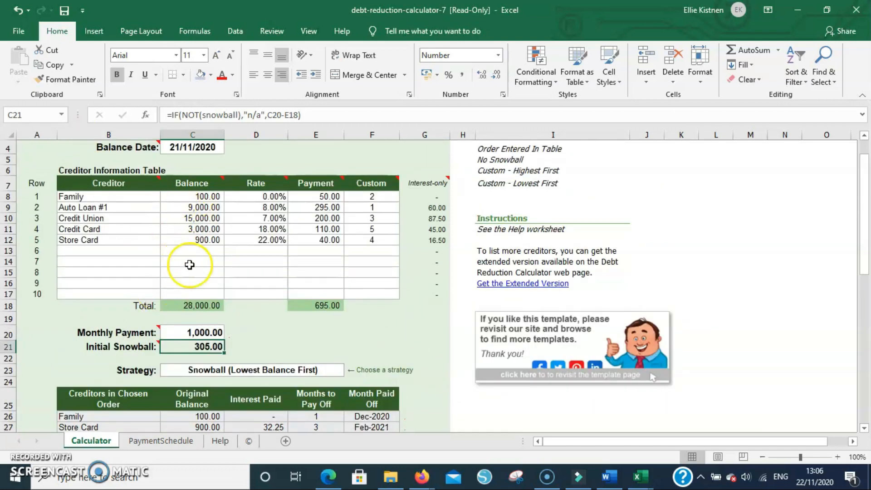
pyautogui.scroll(-4, 326, 307)
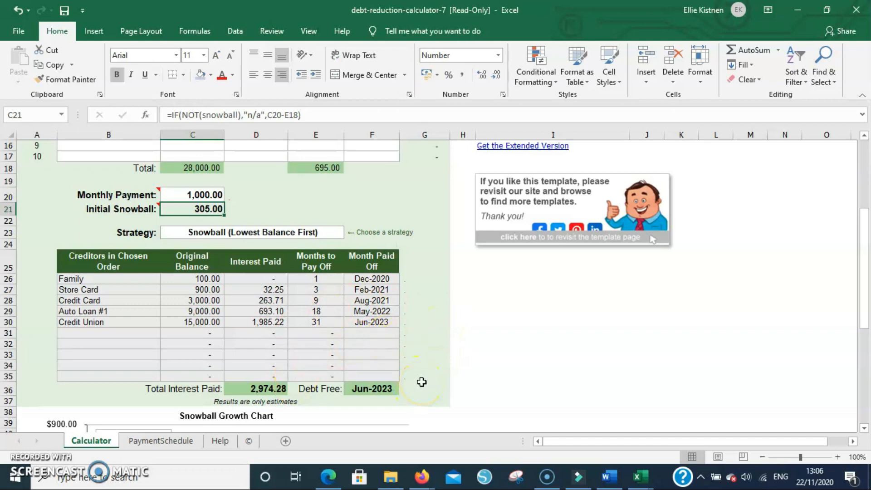
pyautogui.scroll(2, 419, 378)
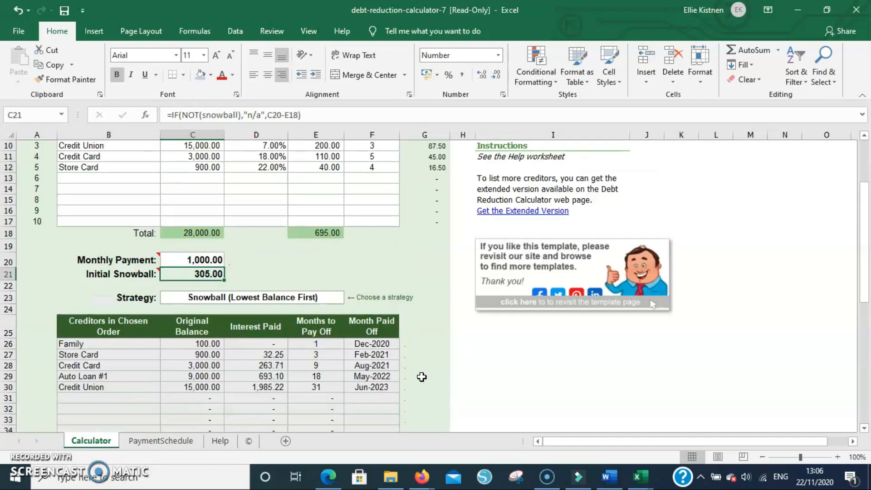
pyautogui.scroll(-4, 418, 375)
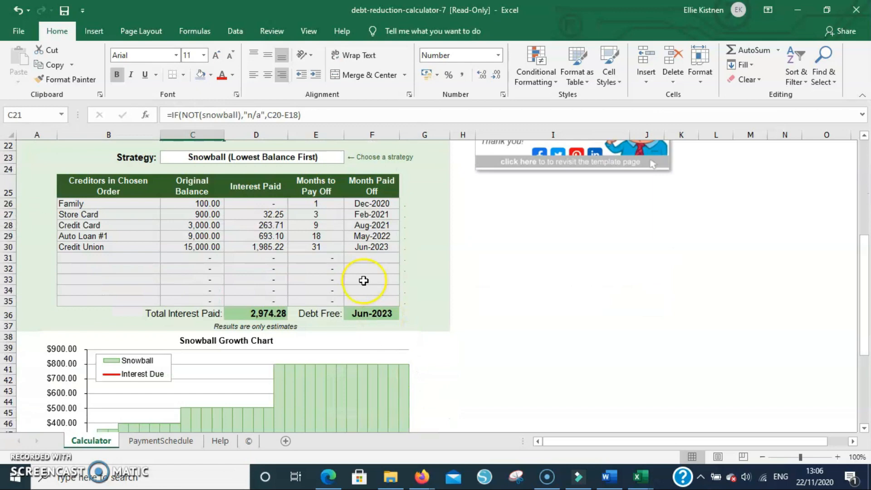
pyautogui.click(338, 158)
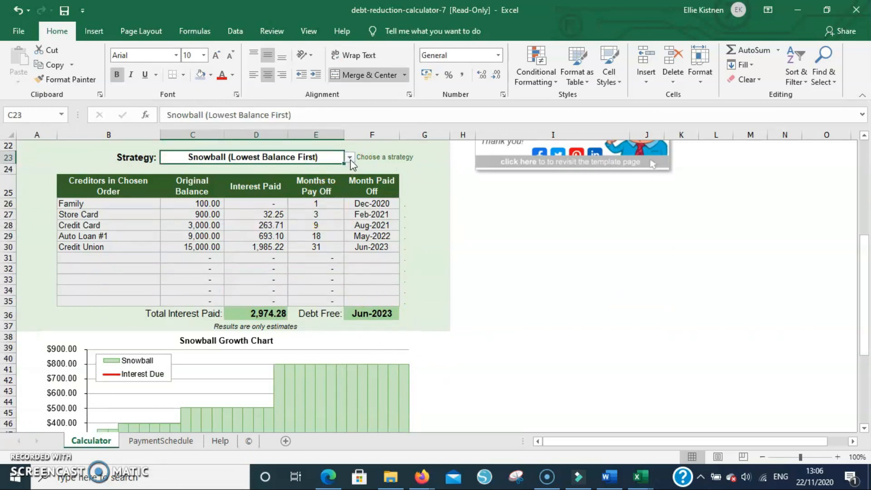
pyautogui.click(350, 158)
pyautogui.click(327, 177)
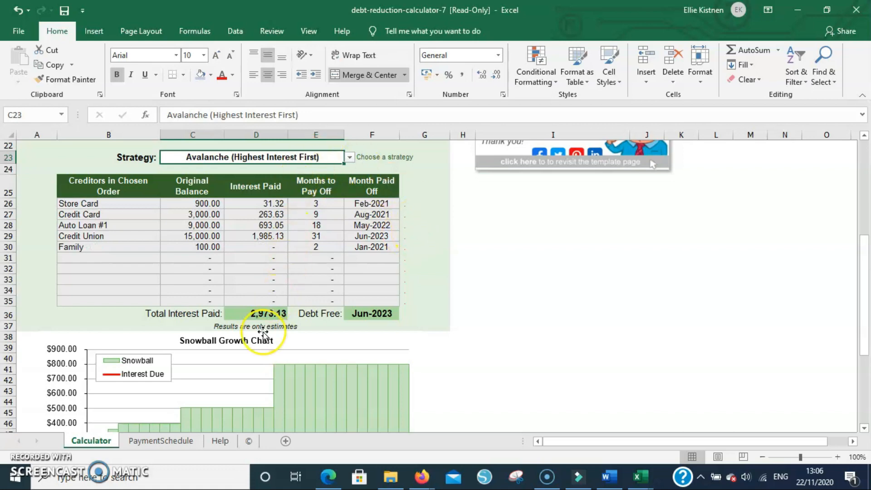
# Check the Total Interest Paid under the Avalanche strategy, and change the payoff Strategy to Order Entered In Table.
pyautogui.click(239, 313)
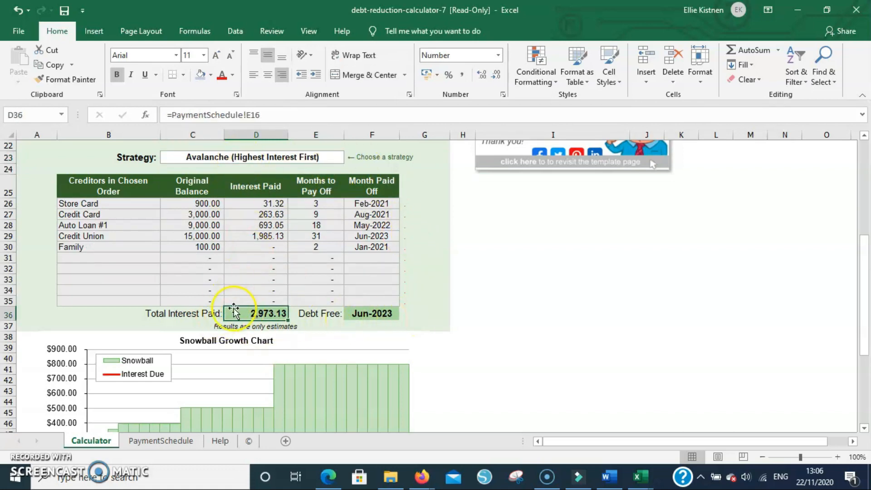
pyautogui.click(334, 158)
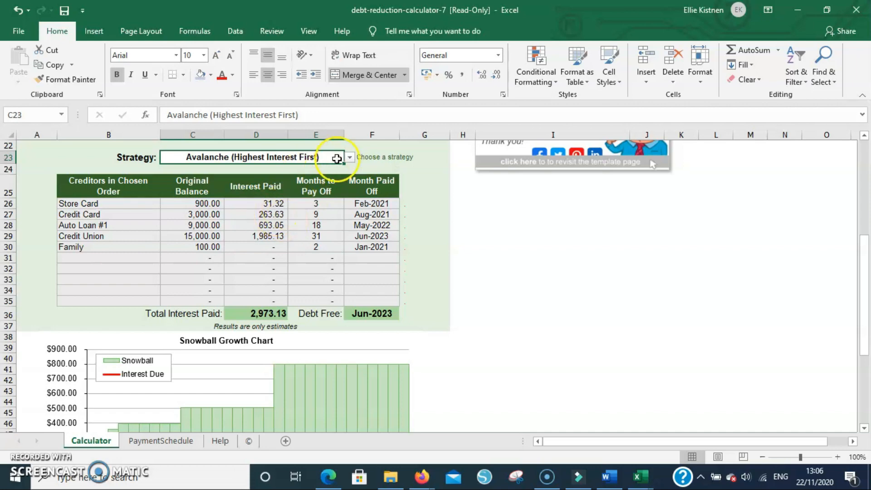
pyautogui.click(350, 157)
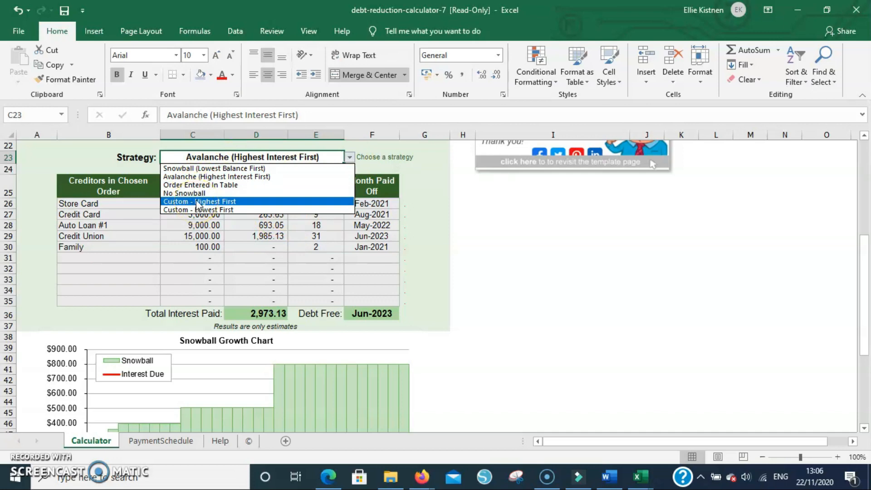
pyautogui.click(193, 185)
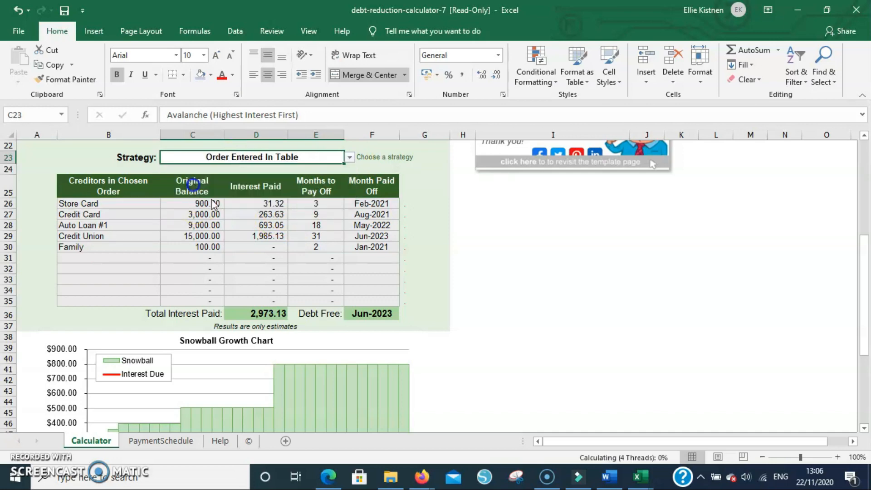
# In the Custom column of the Creditor Information Table, set Family to 1 and Credit Union to 2.
pyautogui.scroll(6, 272, 262)
pyautogui.click(357, 196)
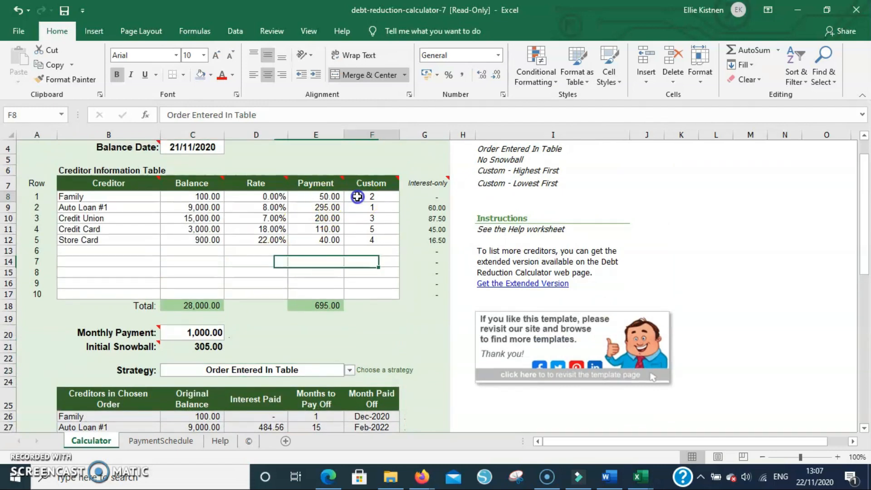
pyautogui.write('1')
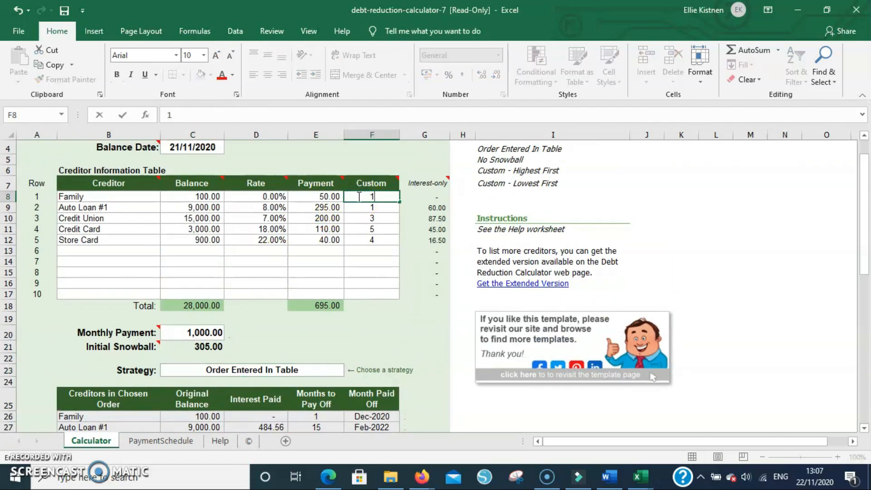
pyautogui.press('Return')
pyautogui.press('Return')
pyautogui.write('2')
pyautogui.press('Return')
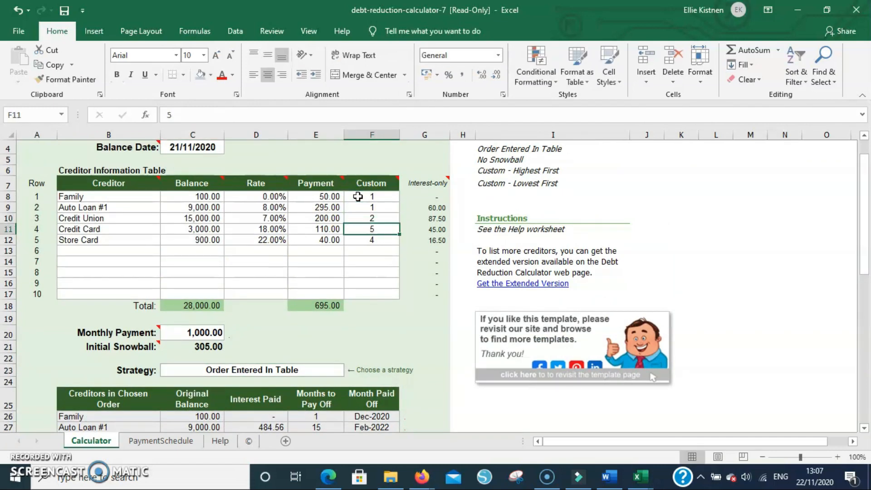
# Set the Custom priority of Auto Loan #1 to 5 and of Credit Card to 3.
pyautogui.press('Up')
pyautogui.press('Up')
pyautogui.write('5')
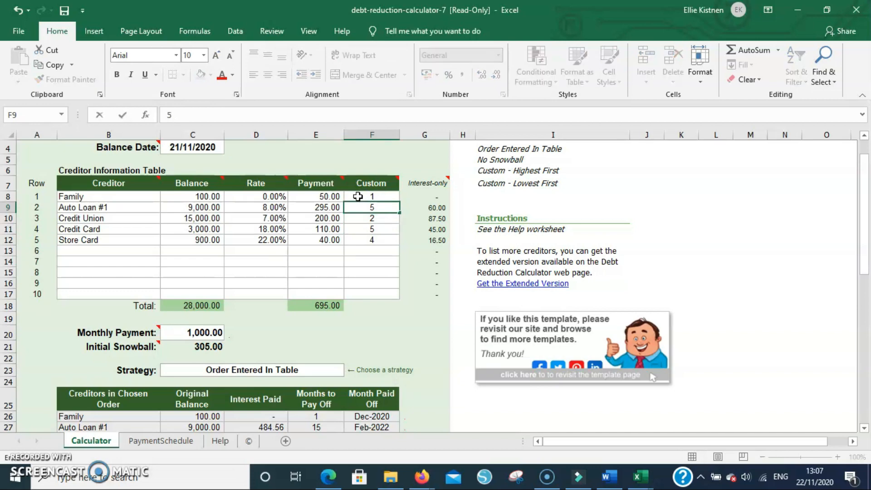
pyautogui.press('Return')
pyautogui.press('Return')
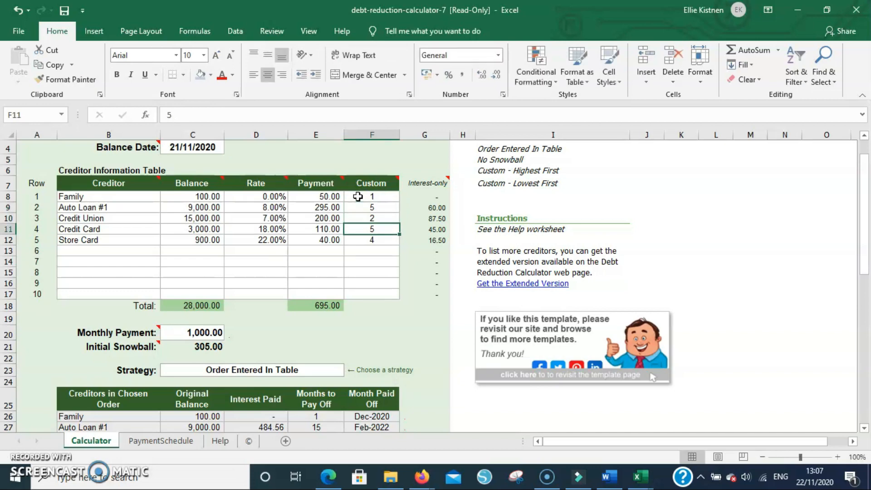
pyautogui.write('3')
pyautogui.press('Return')
# Examine the Total Interest Paid, Debt Free date and payoff table for the Order Entered In Table strategy against the creditor entries.
pyautogui.scroll(-1, 309, 267)
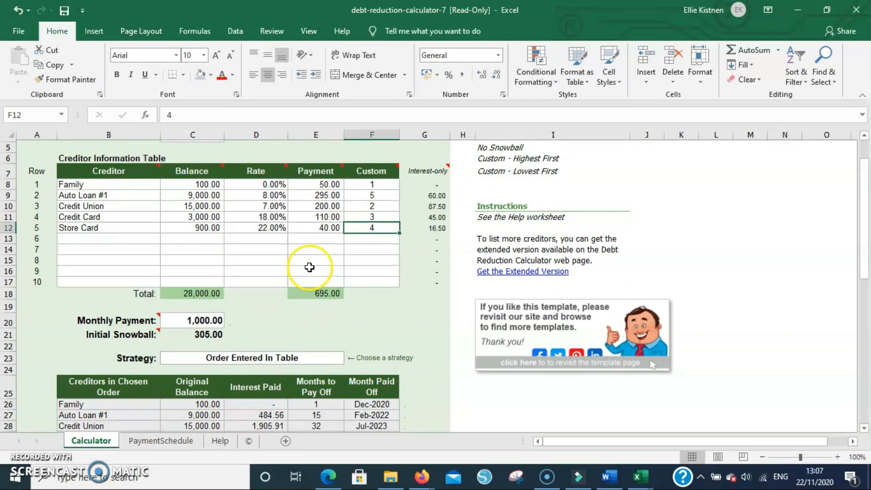
pyautogui.scroll(-4, 309, 267)
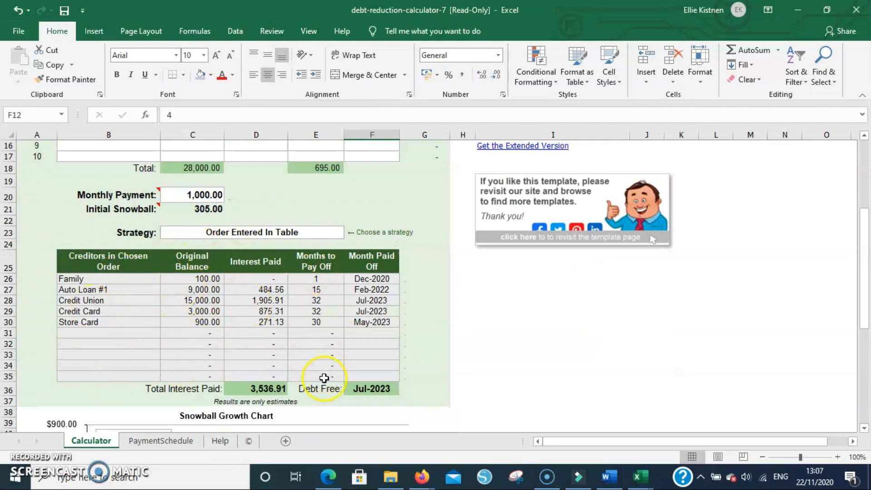
pyautogui.click(256, 389)
pyautogui.click(371, 389)
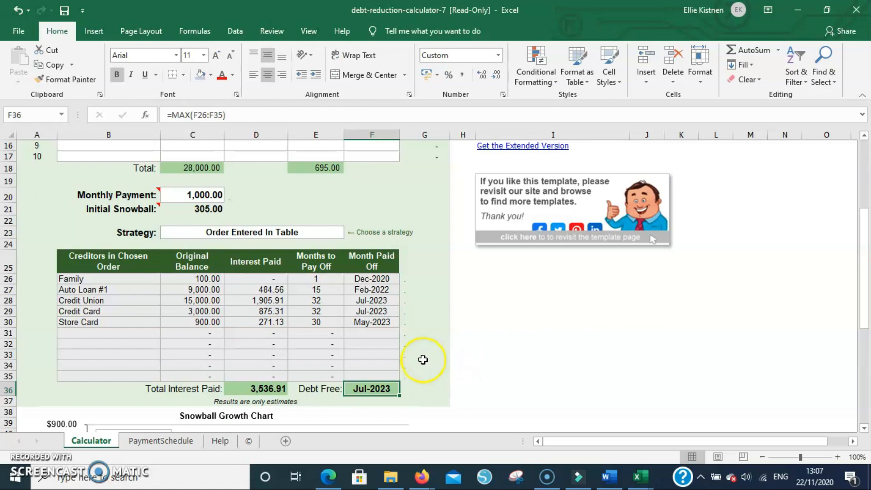
pyautogui.scroll(4, 423, 358)
pyautogui.scroll(1, 423, 358)
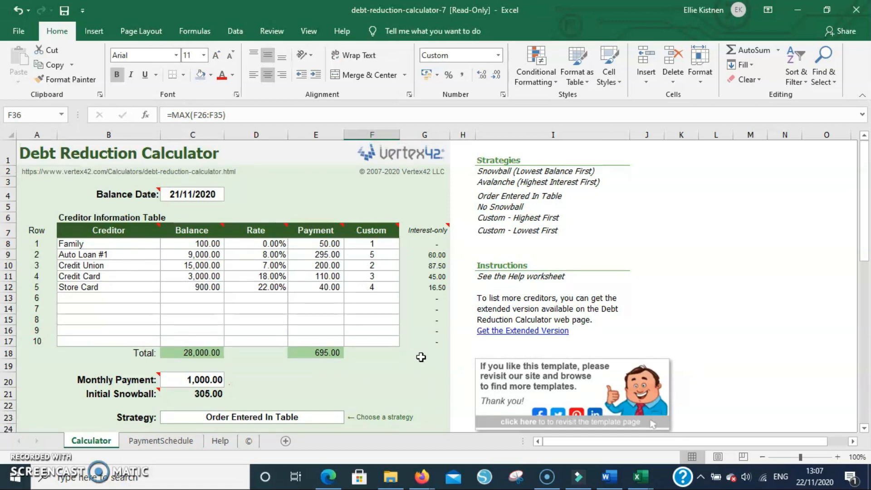
pyautogui.scroll(-4, 423, 358)
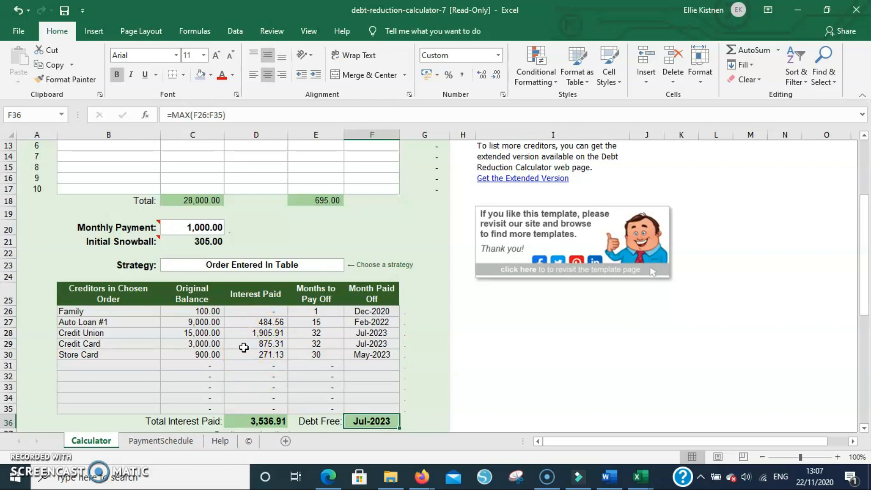
pyautogui.scroll(-2, 244, 348)
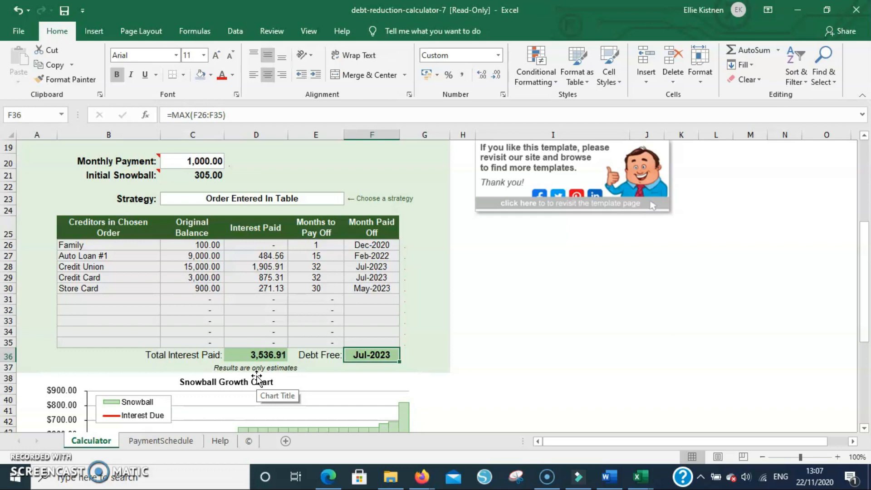
pyautogui.scroll(1, 257, 380)
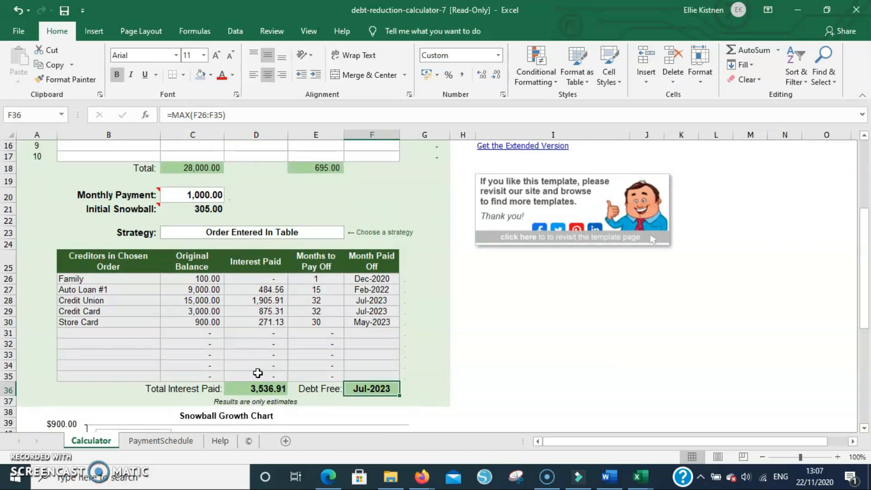